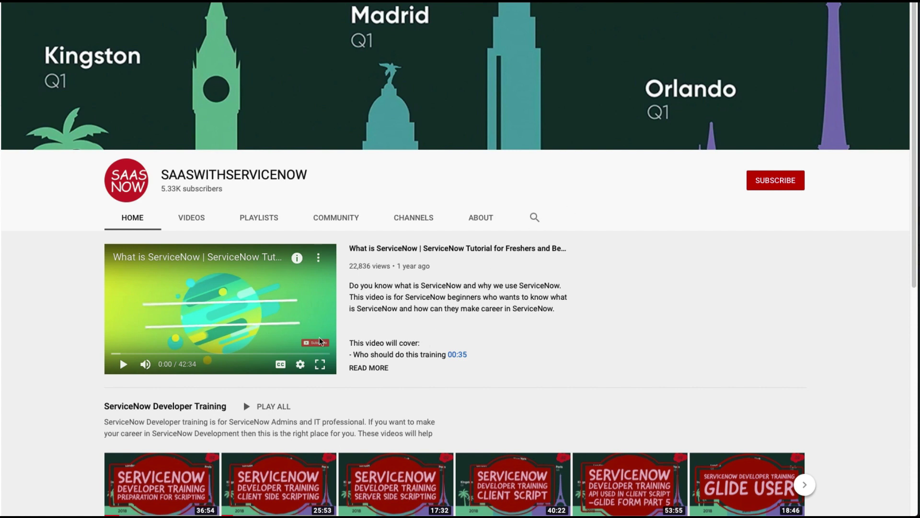
Step: Subscribe to the SAASWITHSERVICENOW channel on YouTube
mouse_move(315, 342)
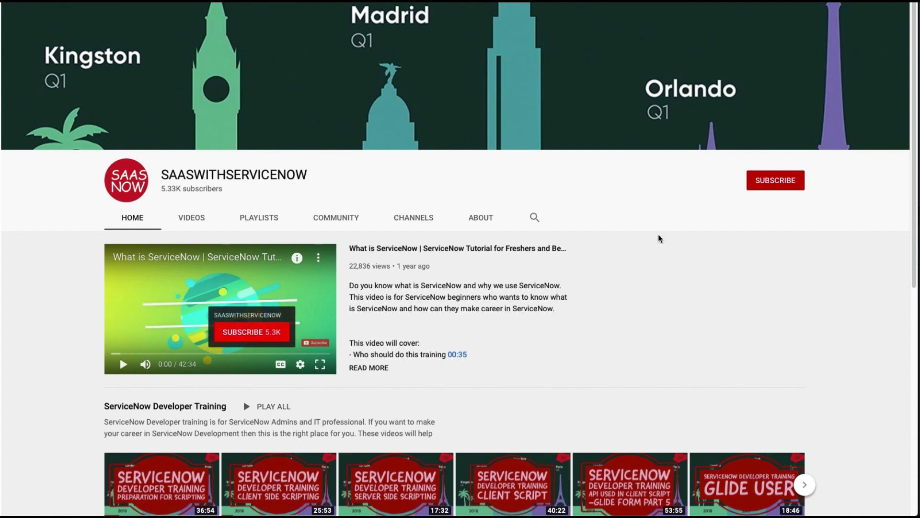
left_click(765, 186)
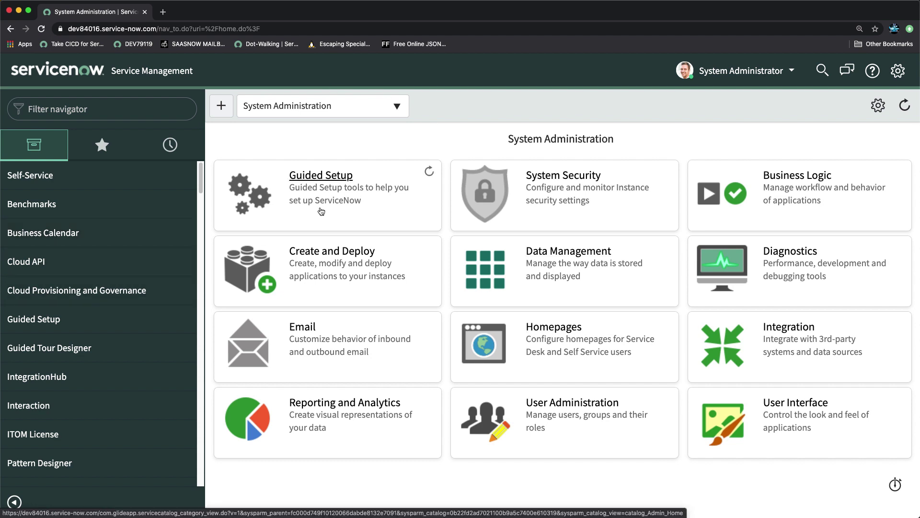
key("super+Tab")
key("super+Tab")
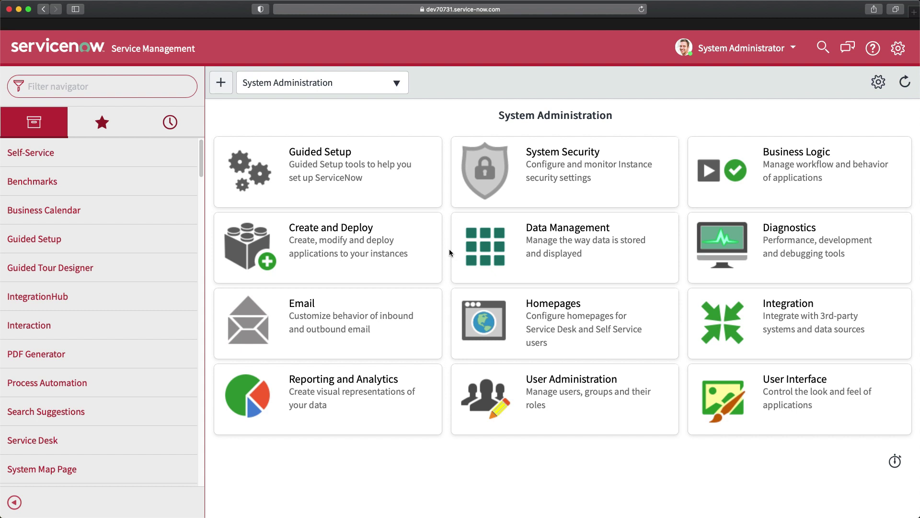
key("super+Tab")
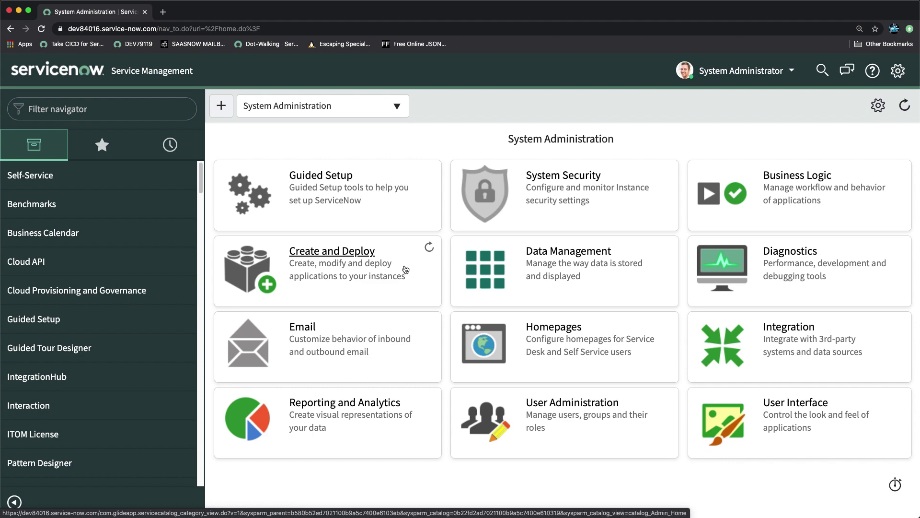
key("super+Tab")
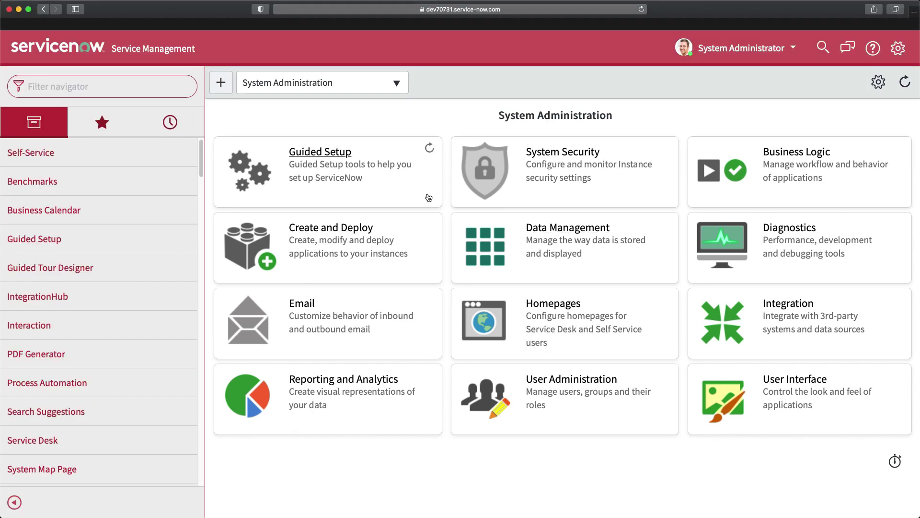
key("super+Tab")
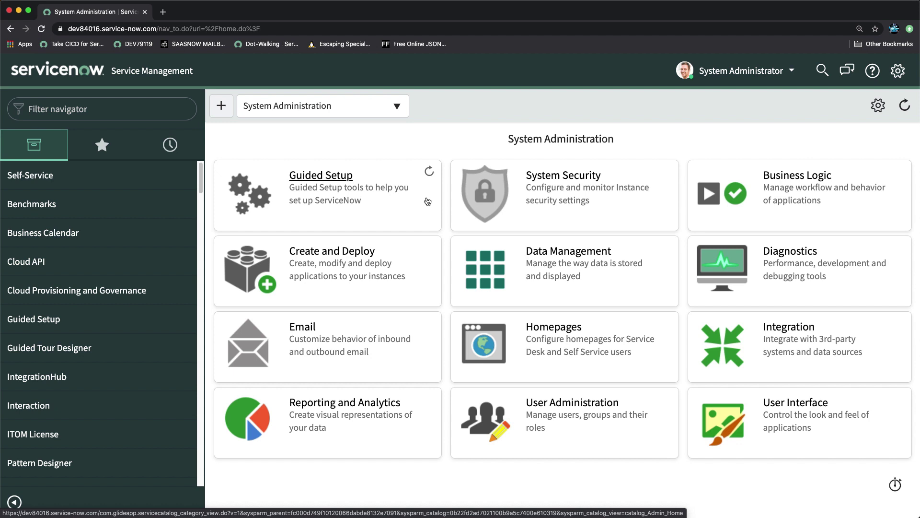
key("super+Tab")
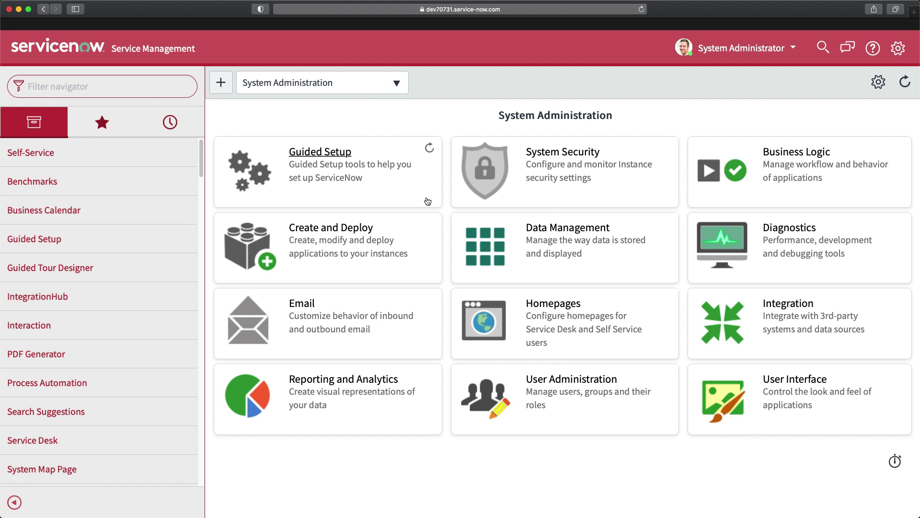
key("super+Tab")
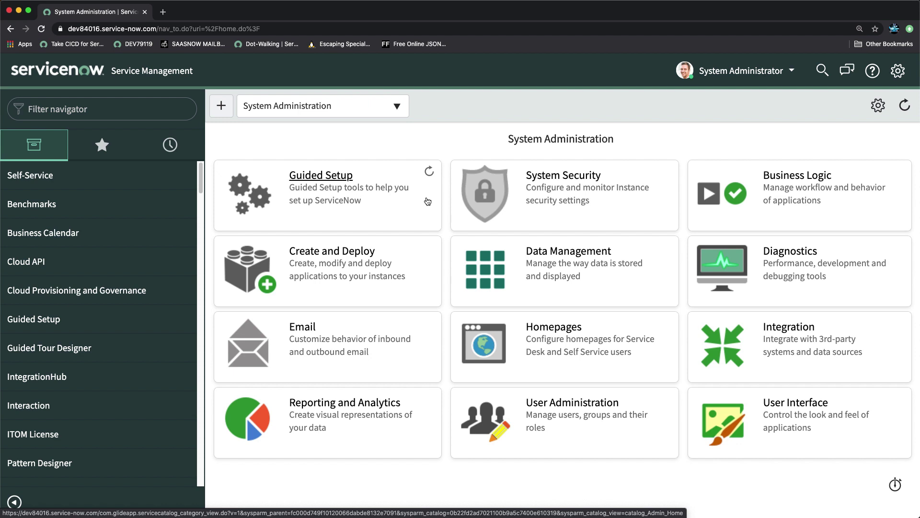
key("super+Tab")
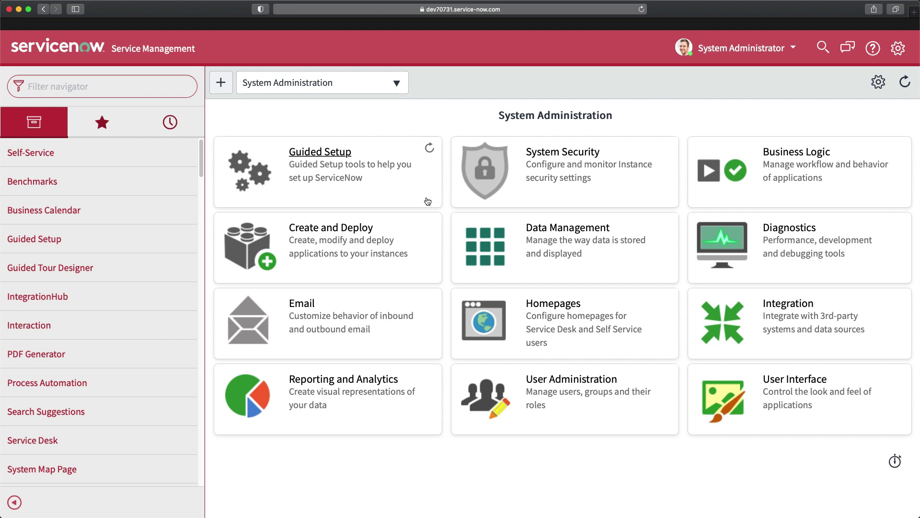
key("super+Tab")
key("super+Tab")
key("super+Tab")
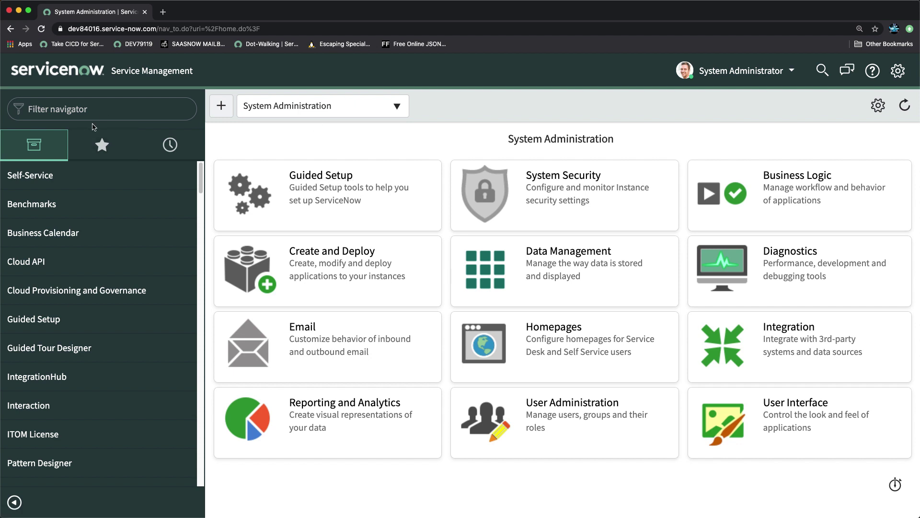
Step: Filter the navigator by 'system web' and open System Web Services > Outbound > REST Message
left_click(118, 107)
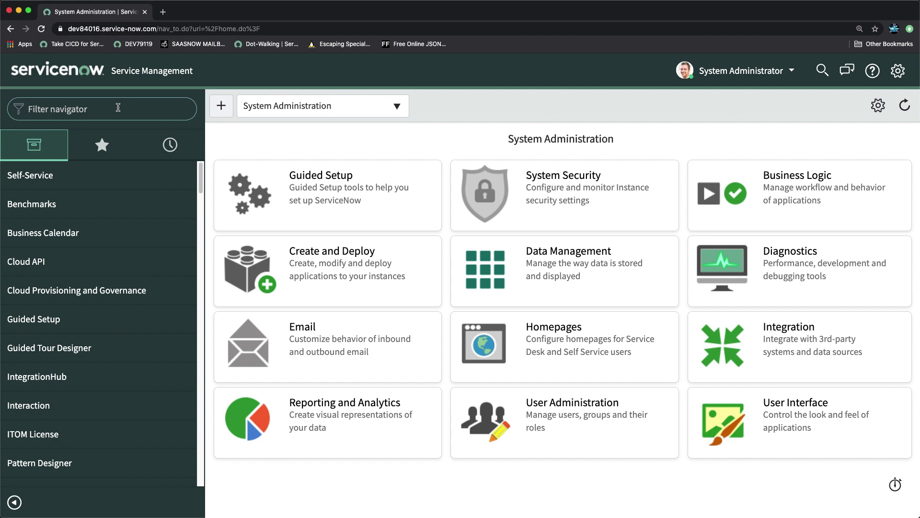
type("system web")
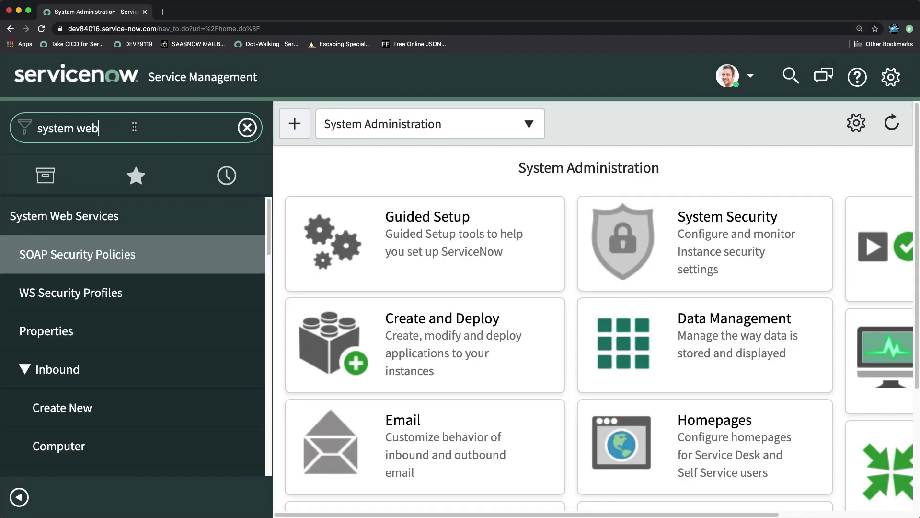
scroll(86, 305, "down", 5)
scroll(86, 304, "down", 3)
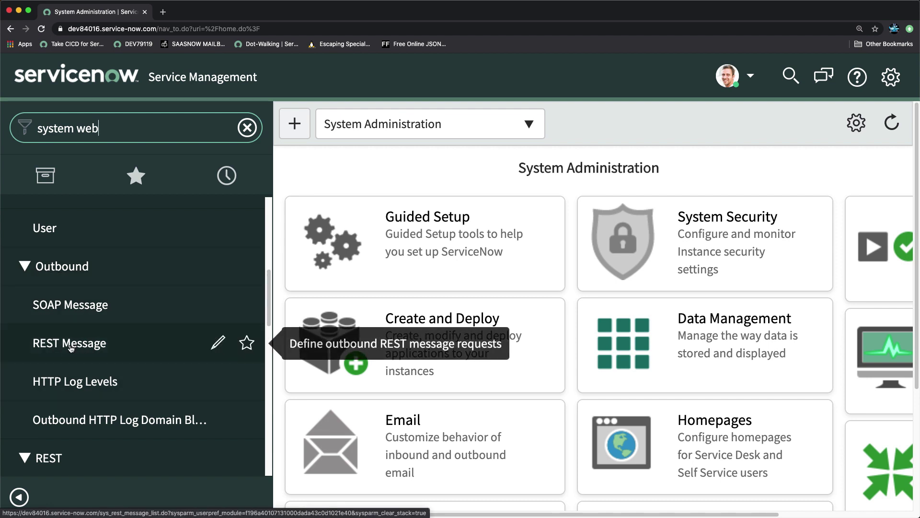
left_click(70, 347)
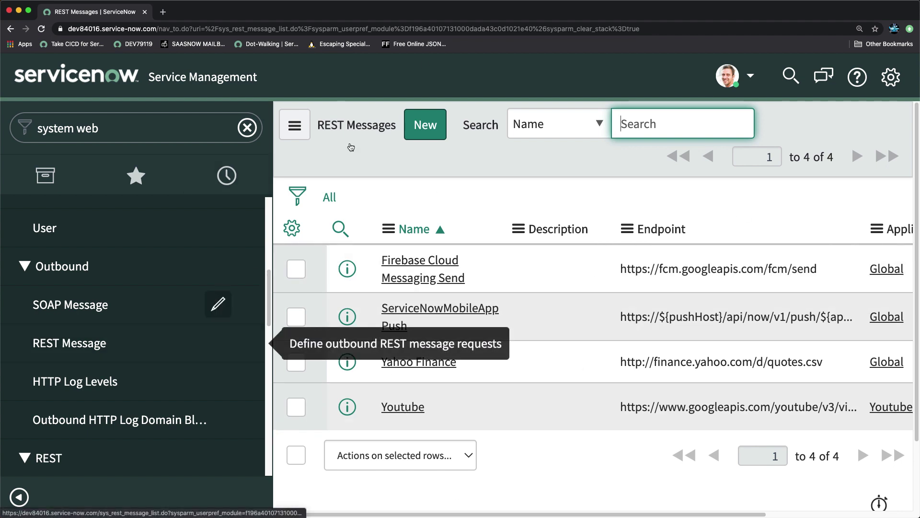
Step: Start a new REST Message record, leave it unsaved, and switch to the second instance
left_click(425, 135)
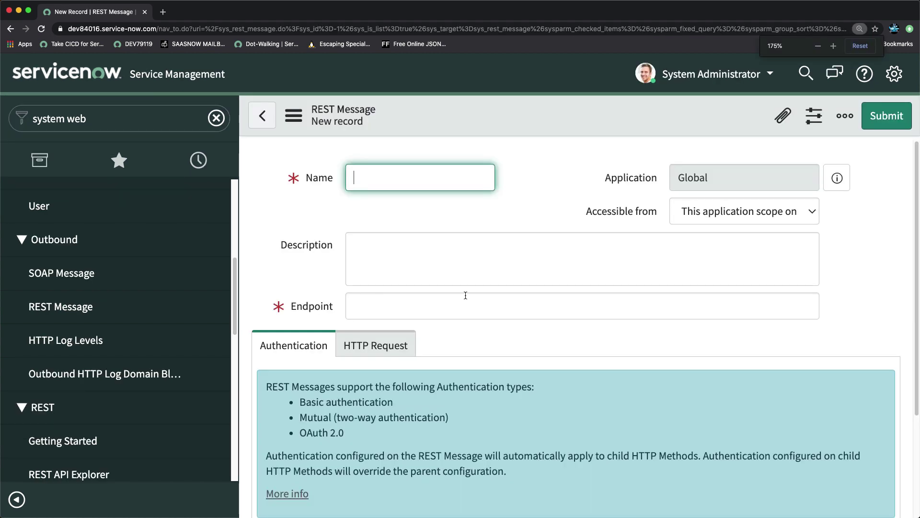
scroll(458, 288, "down", 3)
scroll(595, 239, "up", 3)
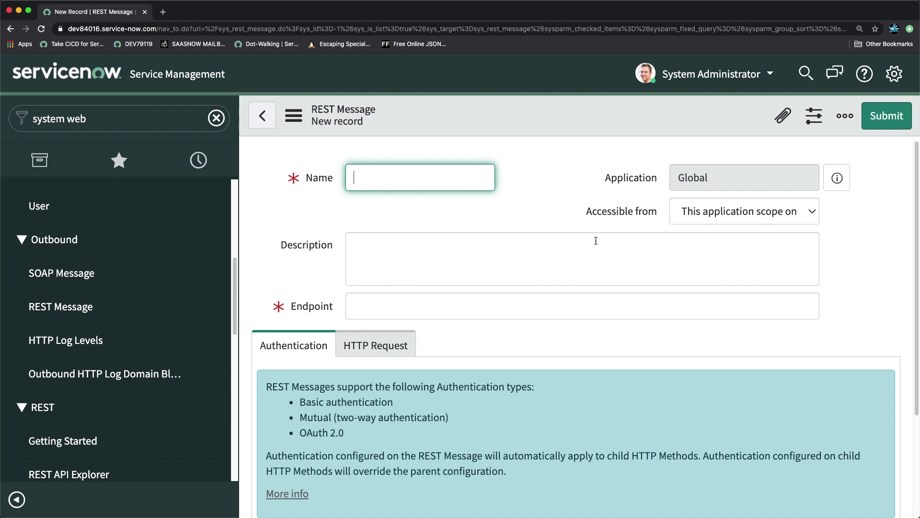
left_click(525, 220)
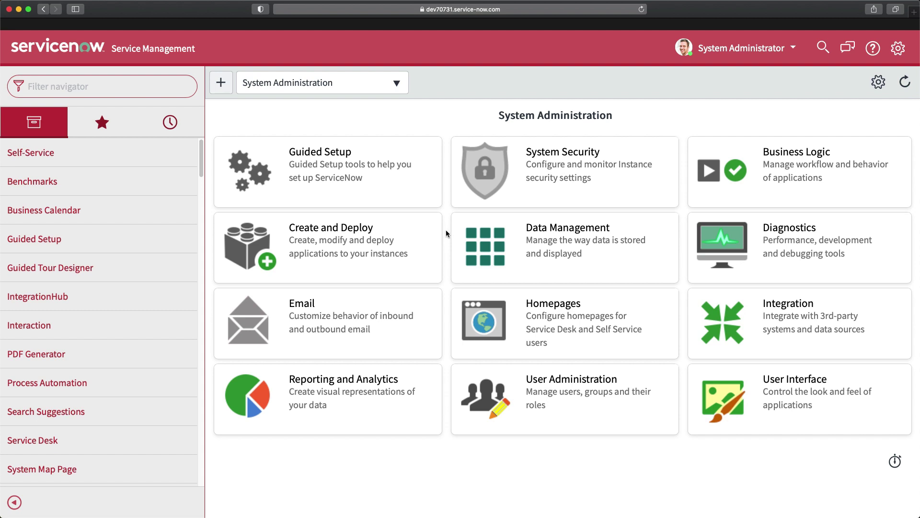
Step: Filter the navigator by 'rest api', open REST API Explorer and launch Explore
left_click(126, 90)
type("res")
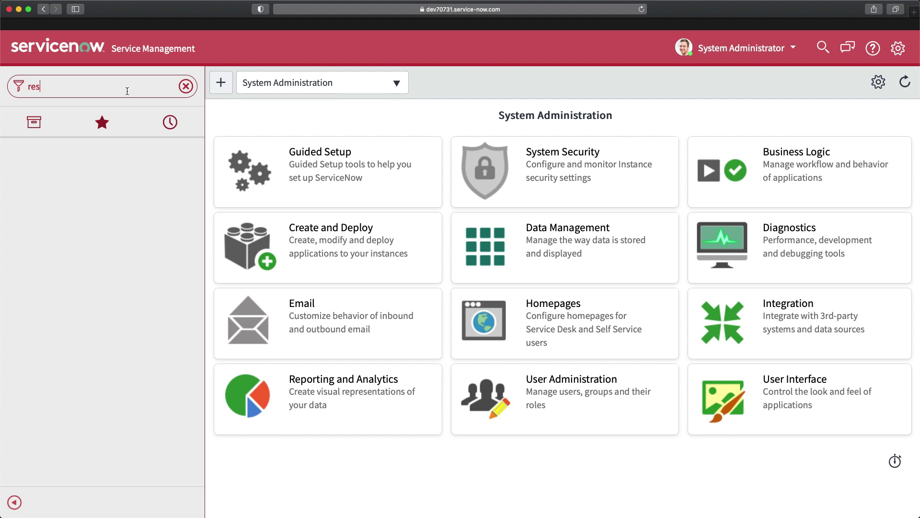
type("t api")
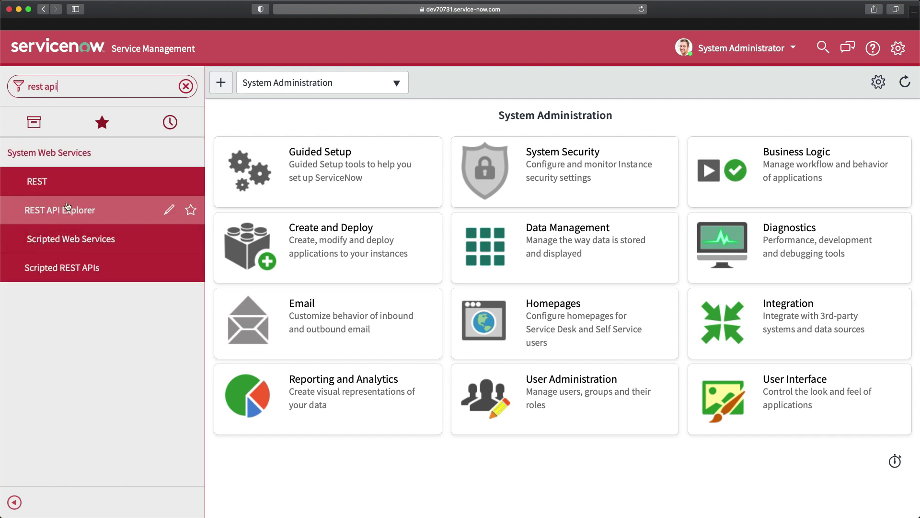
left_click(61, 211)
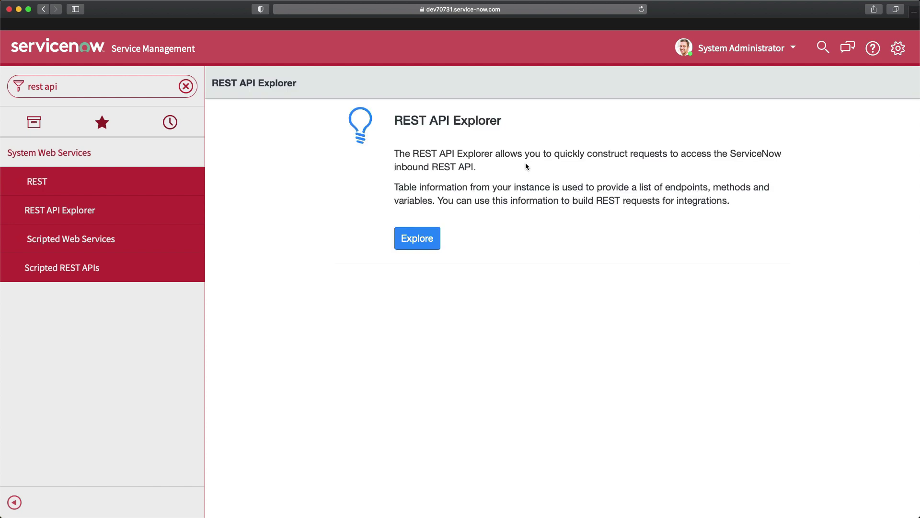
left_click(409, 244)
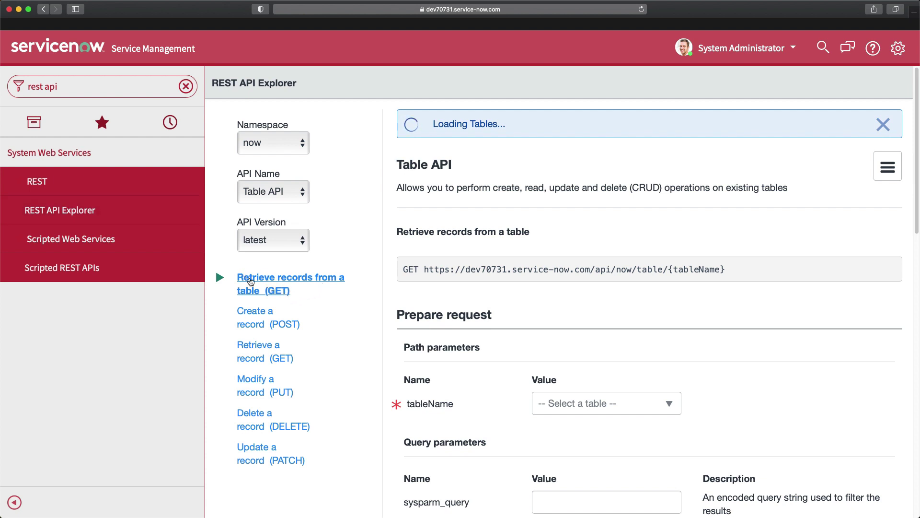
Step: Set the Table API GET request's tableName to Incident (incident)
scroll(492, 329, "down", 5)
scroll(491, 330, "up", 5)
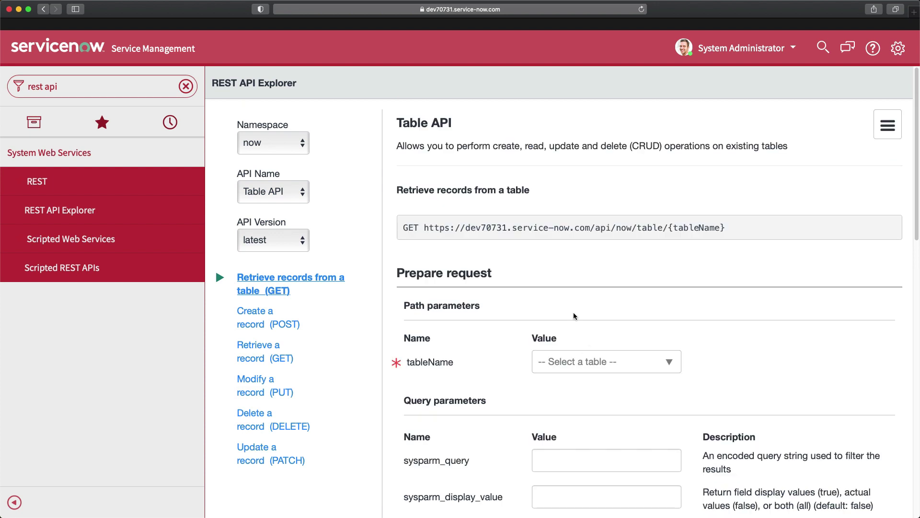
scroll(599, 322, "down", 1)
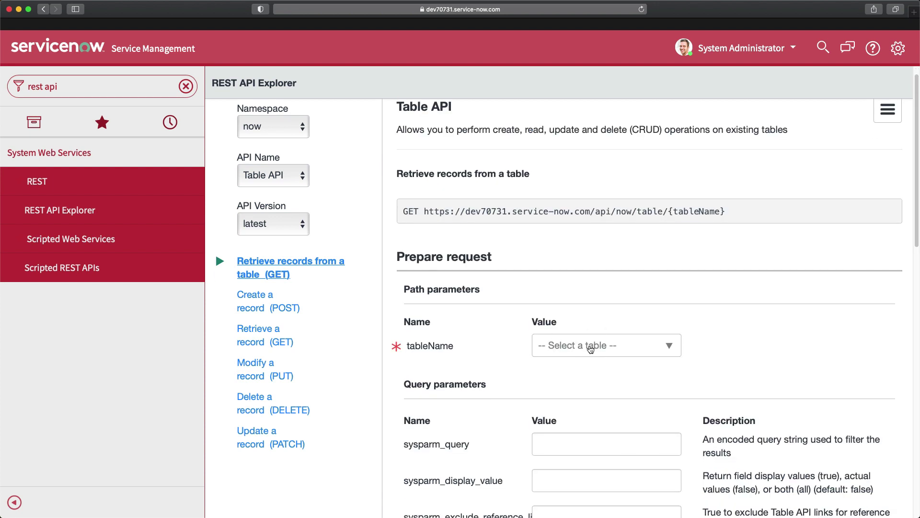
left_click(591, 347)
type("inciden")
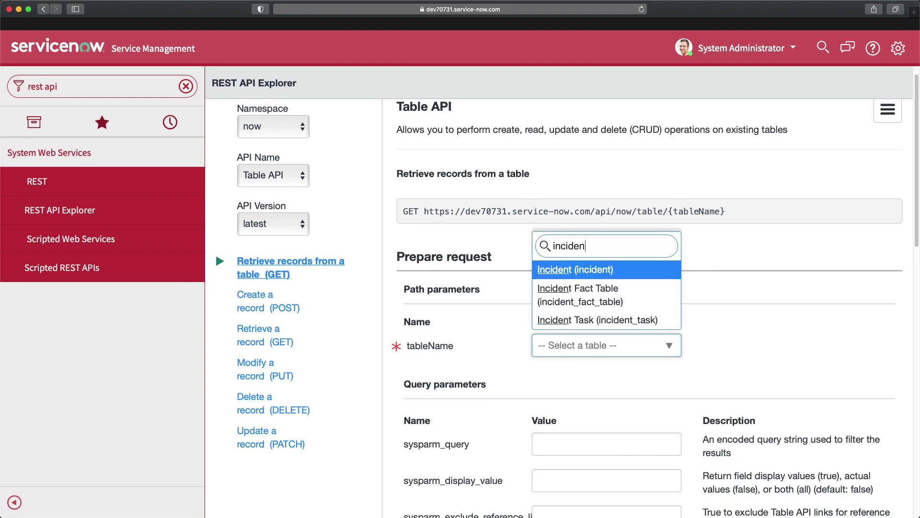
left_click(603, 269)
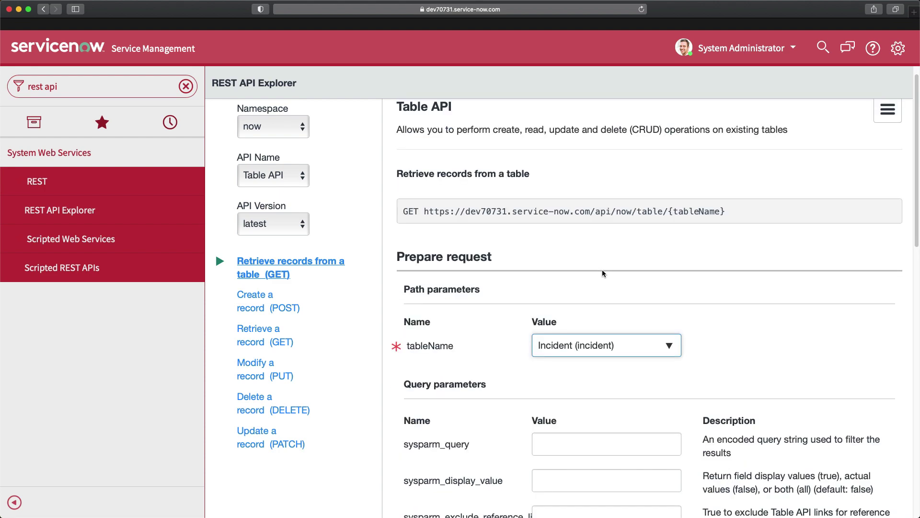
Step: Review the request's query parameters and headers, then show the full application list
scroll(570, 280, "down", 3)
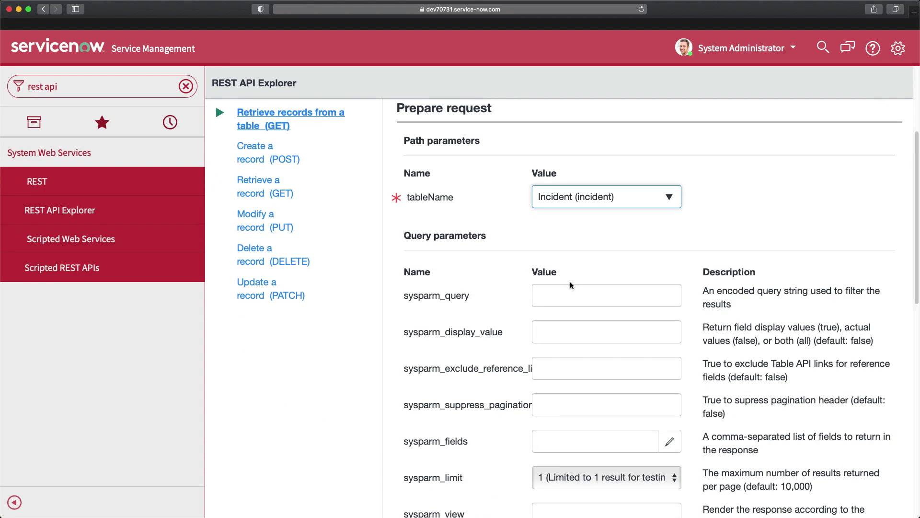
scroll(559, 266, "down", 8)
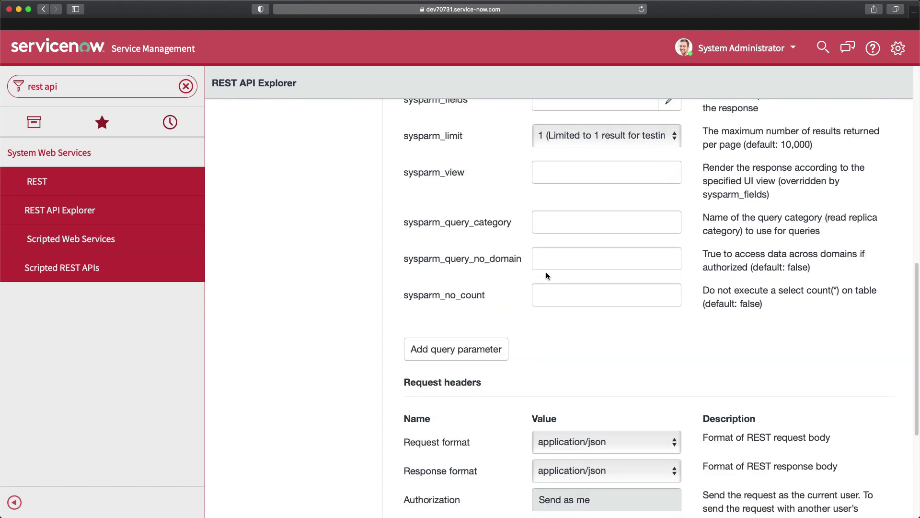
scroll(582, 387, "down", 2)
scroll(585, 382, "up", 15)
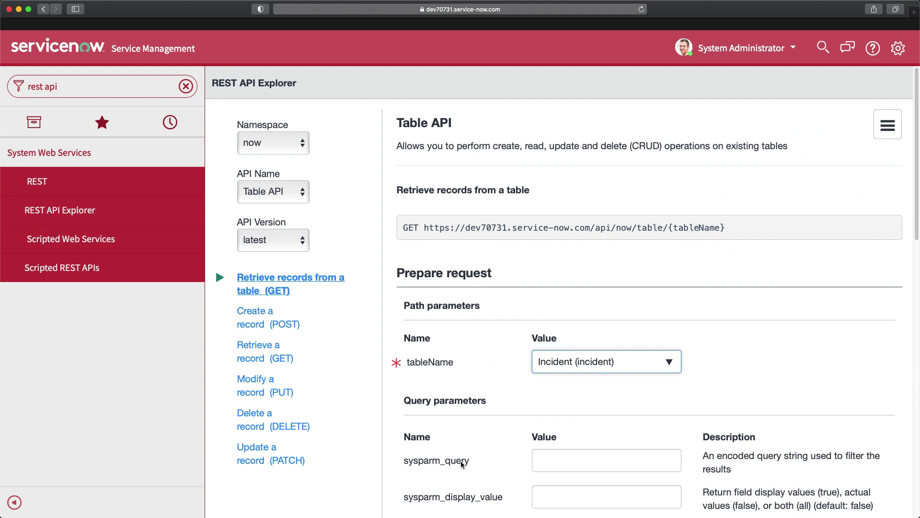
scroll(461, 461, "down", 1)
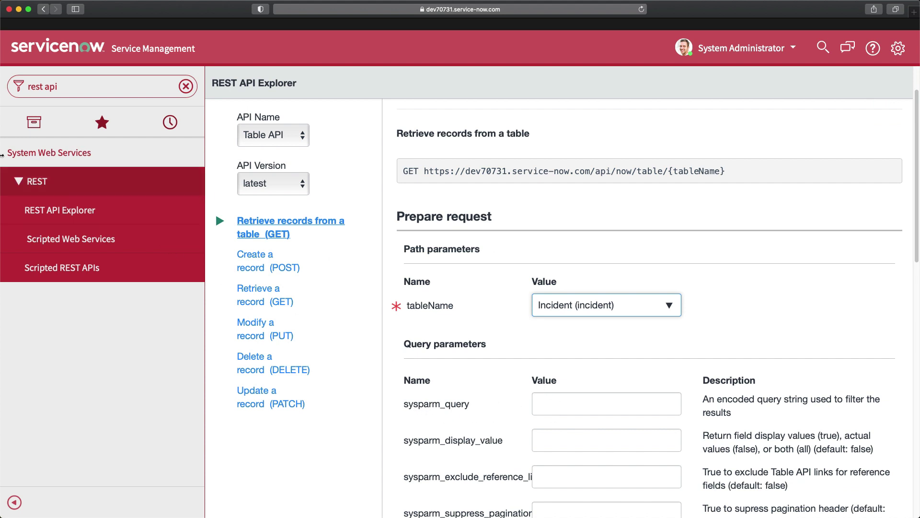
left_click(34, 122)
Step: Open Incident > All in a new browser tab
scroll(72, 287, "down", 8)
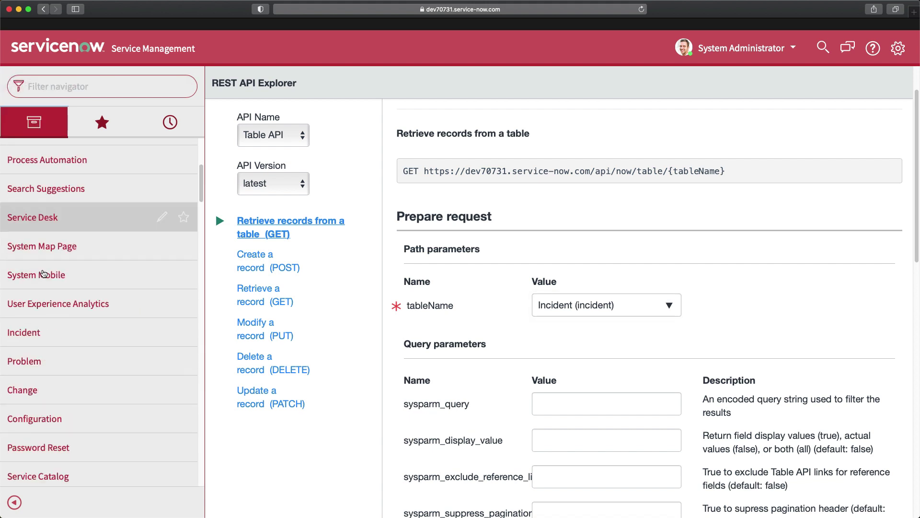
left_click(40, 249)
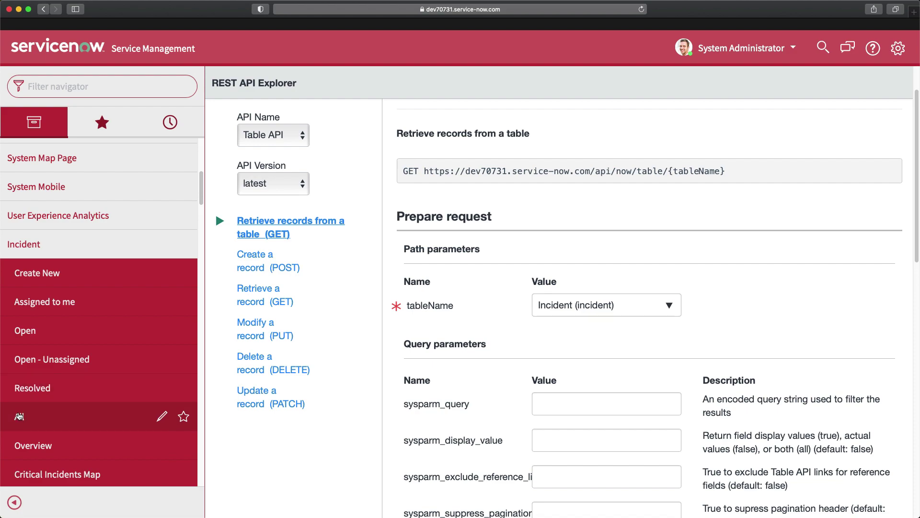
left_click(19, 417, "super")
left_click(567, 27)
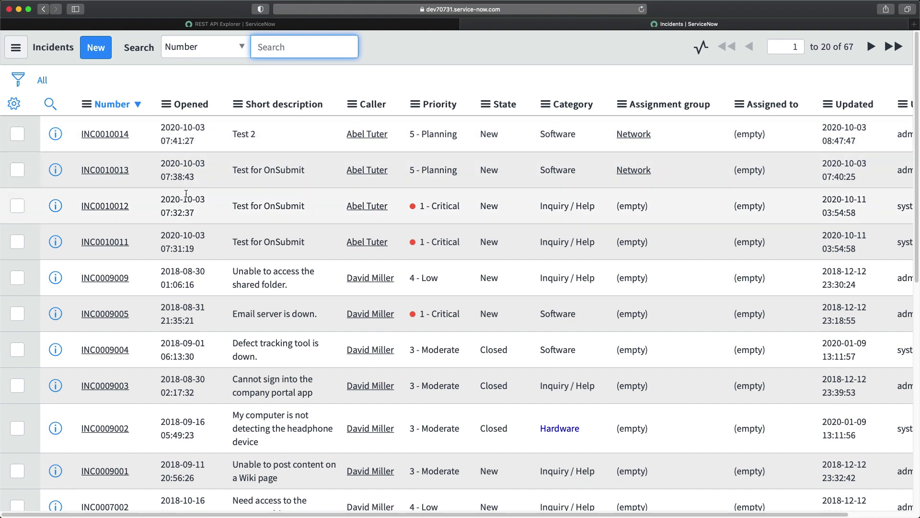
Step: Filter incidents to INC0007002, copy the breadcrumb query, and return to REST API Explorer
scroll(188, 293, "down", 2)
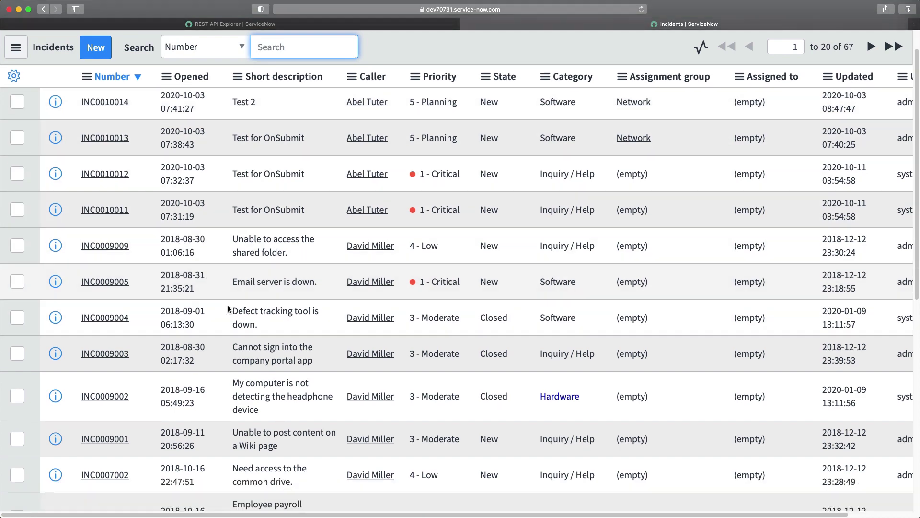
scroll(135, 326, "down", 6)
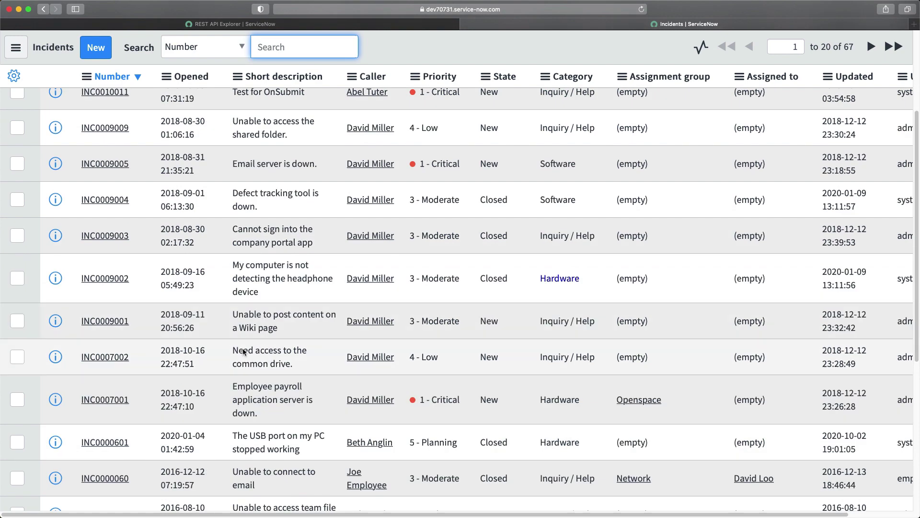
right_click(105, 360)
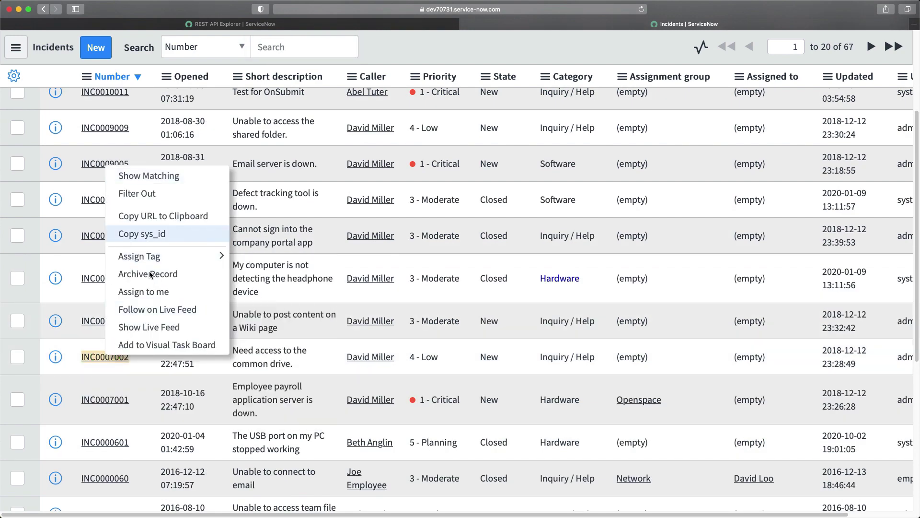
left_click(148, 177)
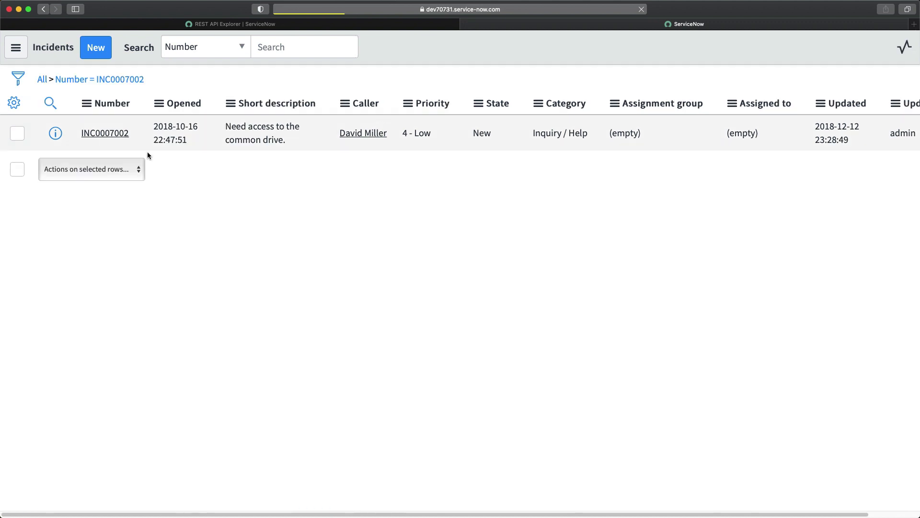
right_click(122, 79)
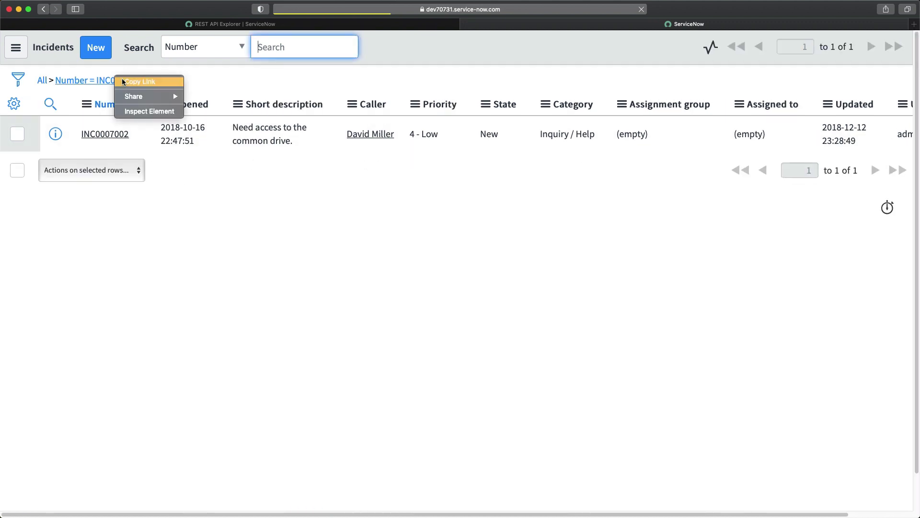
right_click(125, 80)
left_click(144, 123)
left_click(246, 24)
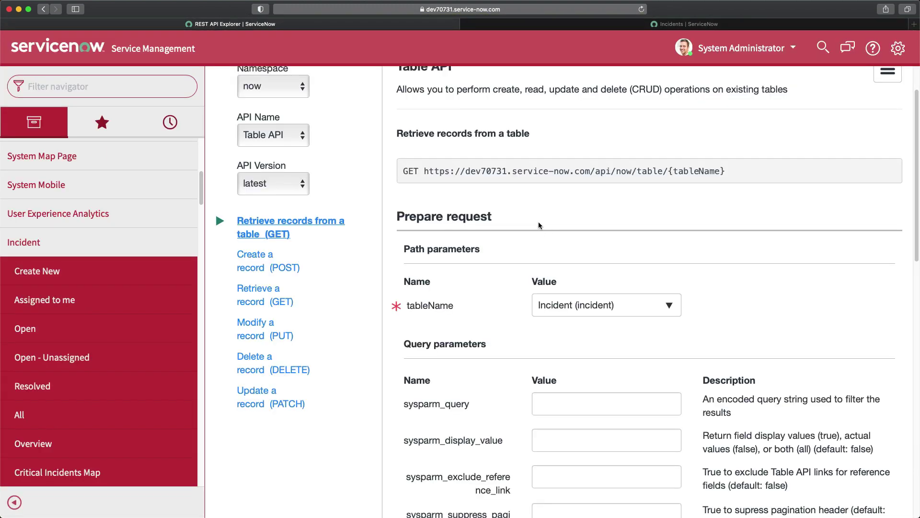
Step: Paste number=INC0007002 into the sysparm_query parameter and scroll to Send
scroll(558, 319, "down", 3)
left_click(594, 290)
key("super+v")
scroll(606, 301, "down", 5)
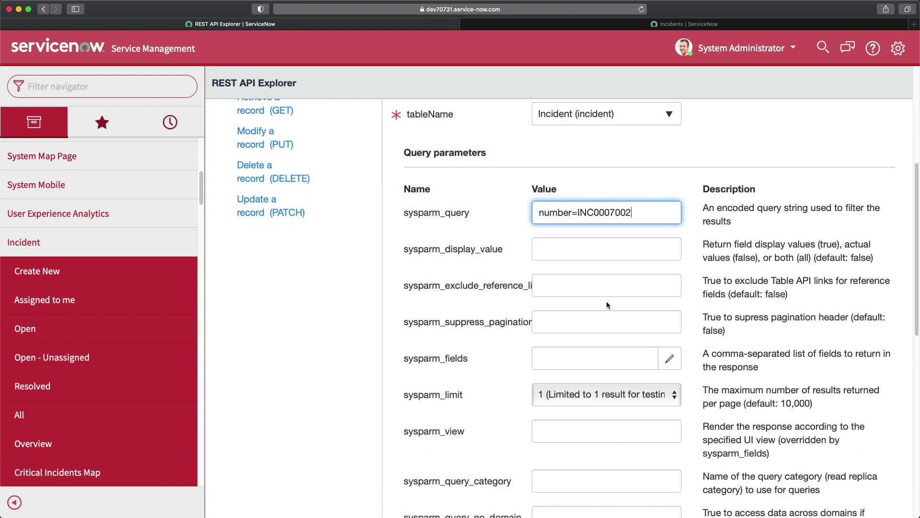
scroll(606, 301, "down", 5)
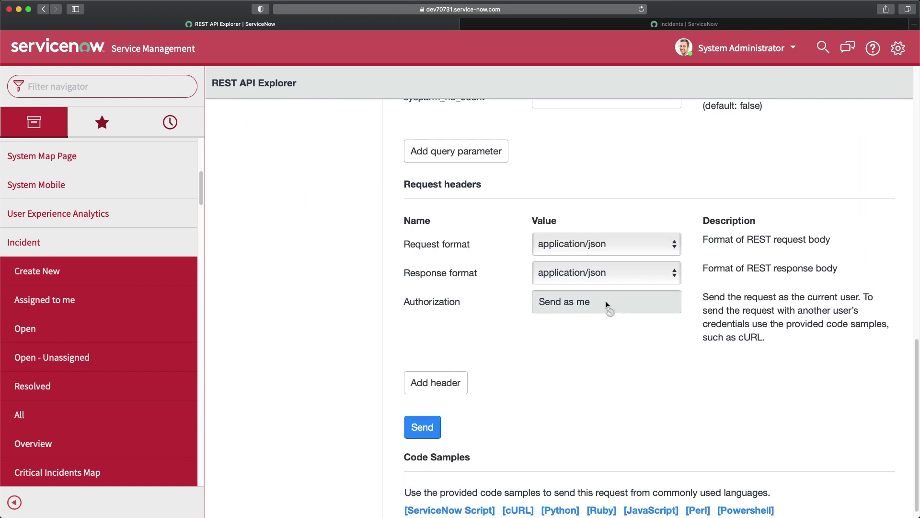
scroll(592, 300, "up", 1)
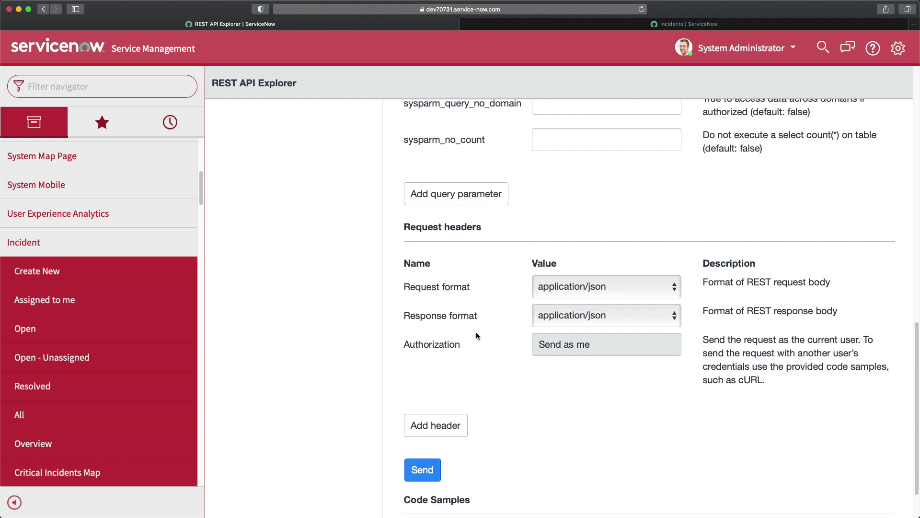
scroll(476, 332, "down", 1)
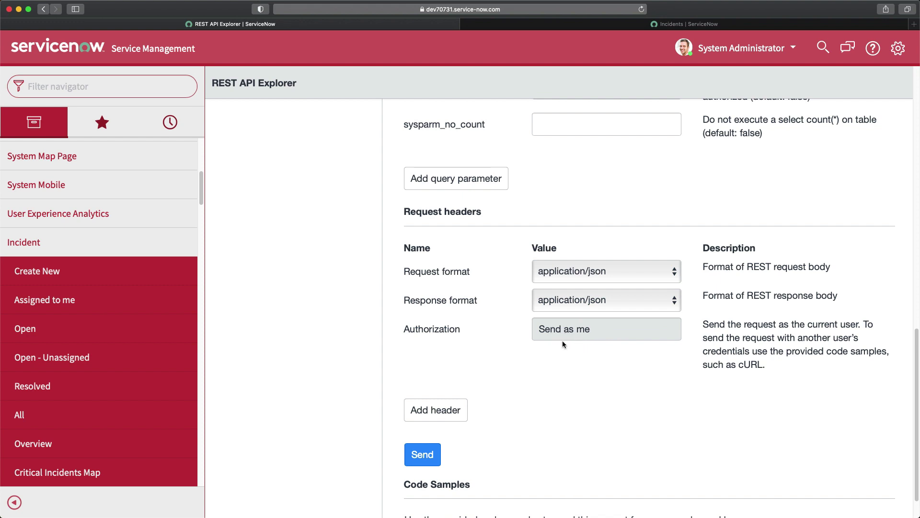
scroll(562, 340, "down", 1)
scroll(505, 389, "down", 1)
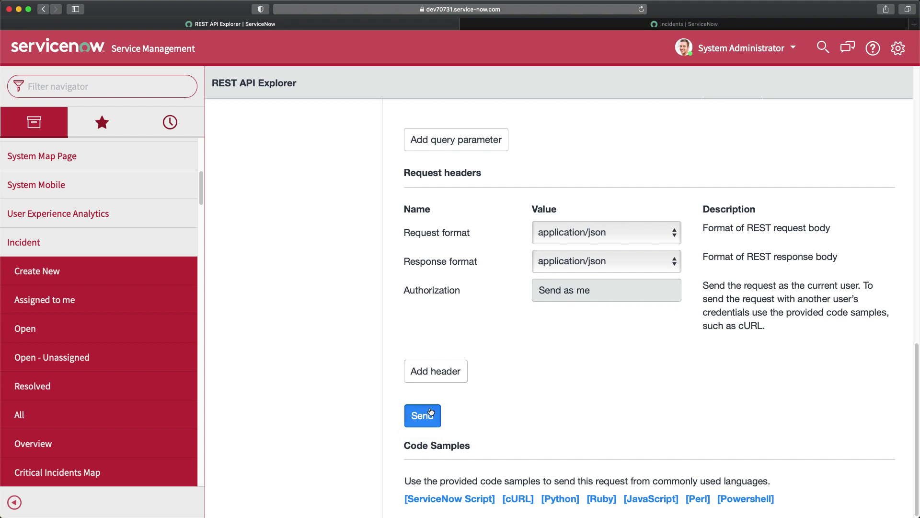
scroll(478, 328, "up", 2)
Step: Review the 200 OK response and the JSON body for incident INC0007002
scroll(479, 324, "down", 10)
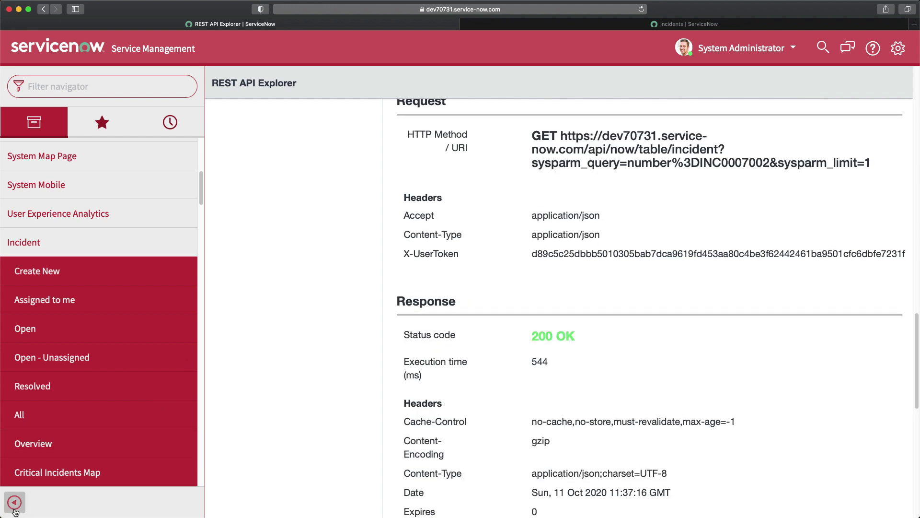
scroll(501, 324, "down", 7)
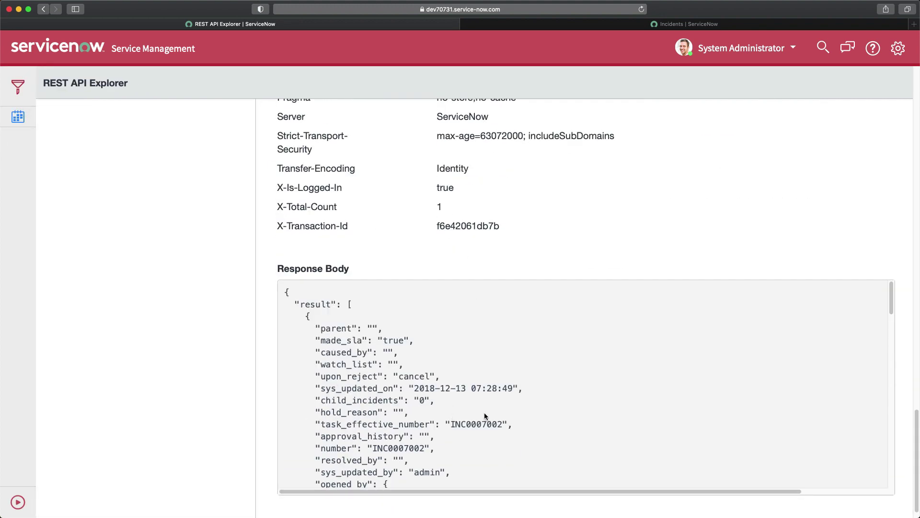
scroll(503, 391, "down", 5)
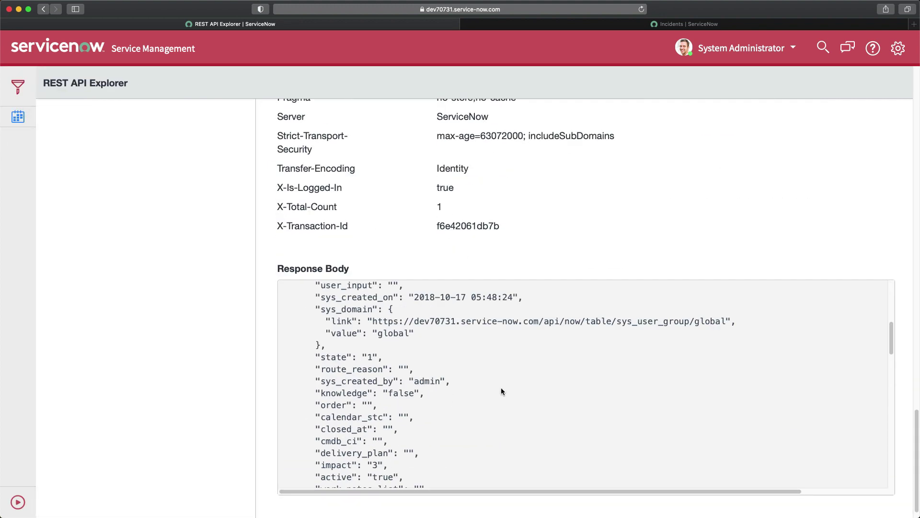
scroll(502, 387, "up", 2)
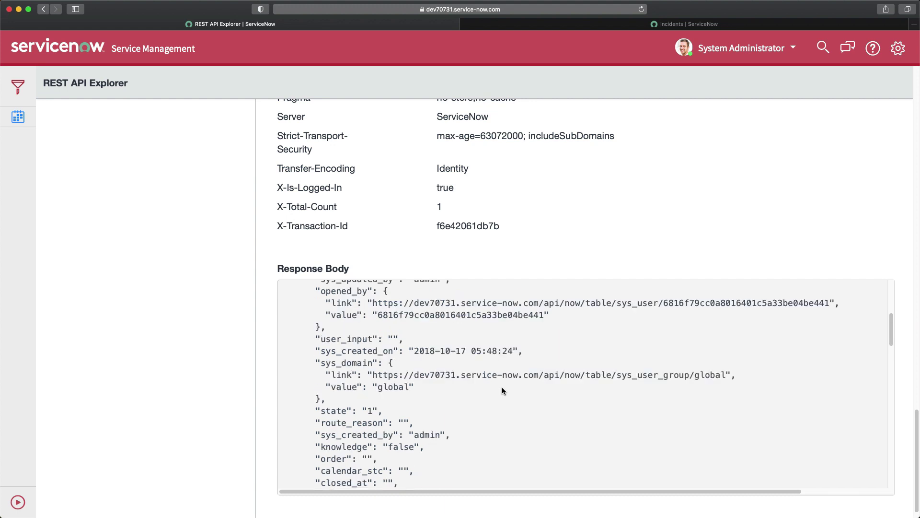
scroll(518, 264, "up", 5)
scroll(516, 264, "down", 1)
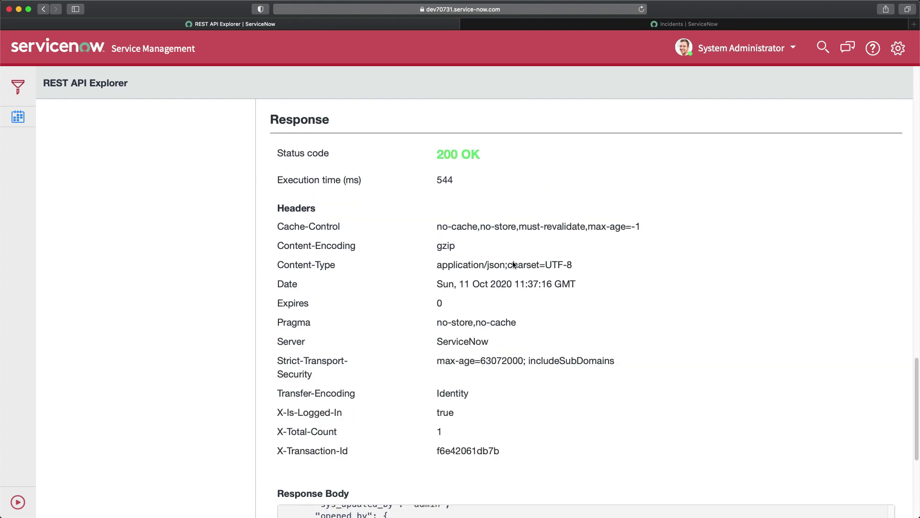
scroll(435, 277, "up", 15)
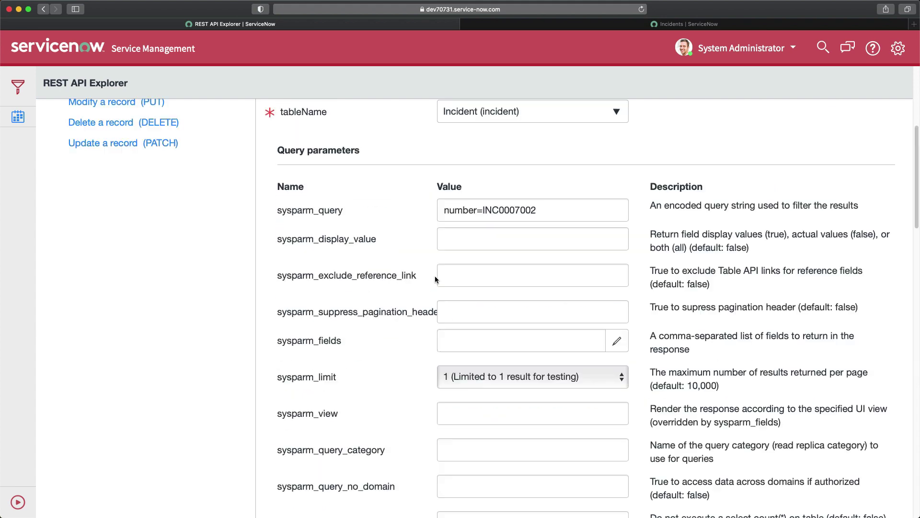
scroll(435, 274, "down", 6)
Step: Select the request URL up to /api/now/table/incident in the Request section
scroll(436, 274, "down", 5)
scroll(435, 274, "up", 3)
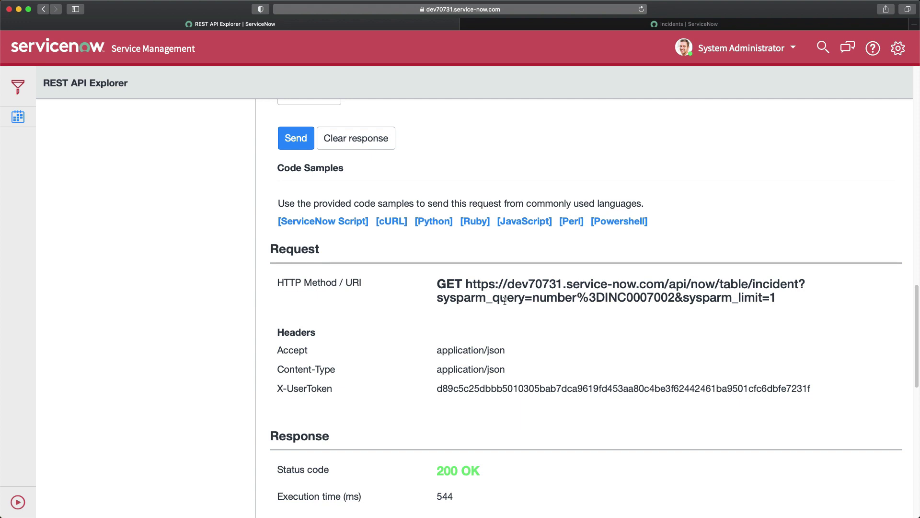
left_click_drag(467, 283, 796, 292)
left_click(792, 294)
left_click_drag(467, 284, 798, 283)
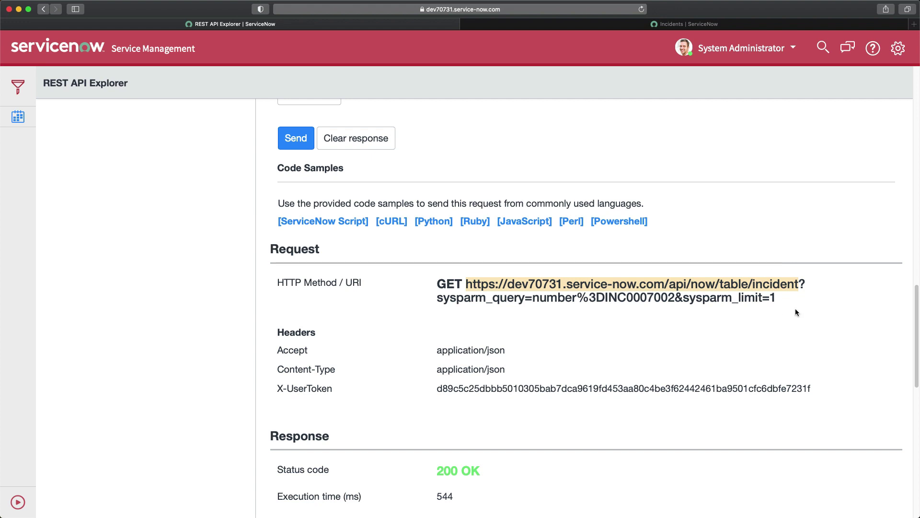
scroll(287, 74, "up", 1)
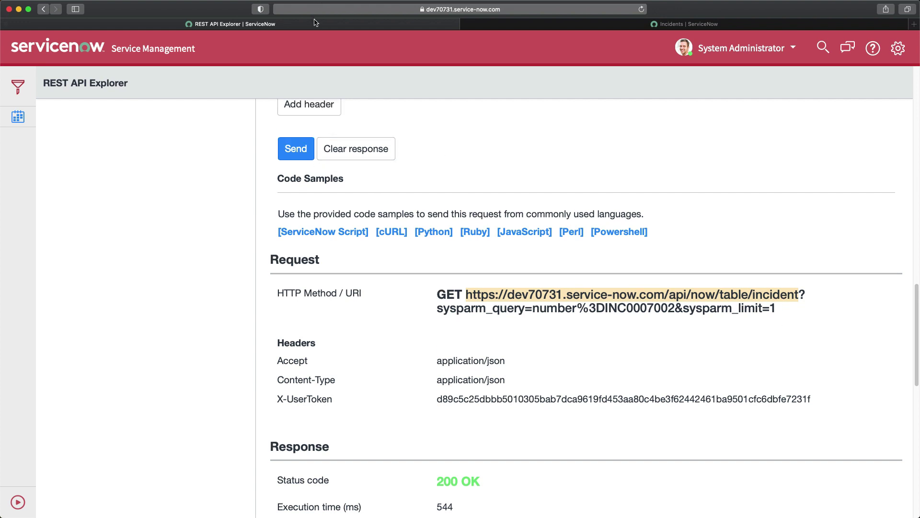
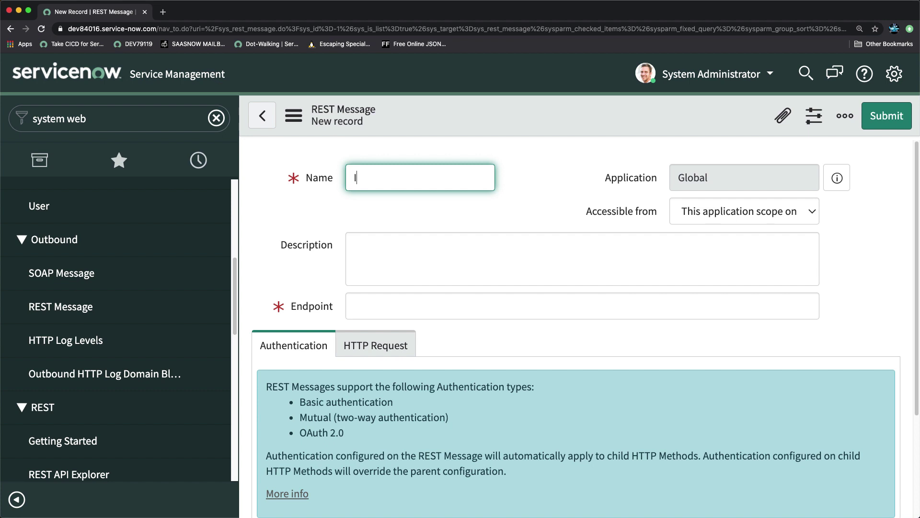
key("BackSpace")
key("BackSpace")
key("BackSpace")
key("BackSpace")
key("BackSpace")
key("BackSpace")
key("BackSpace")
type("grate with Another S")
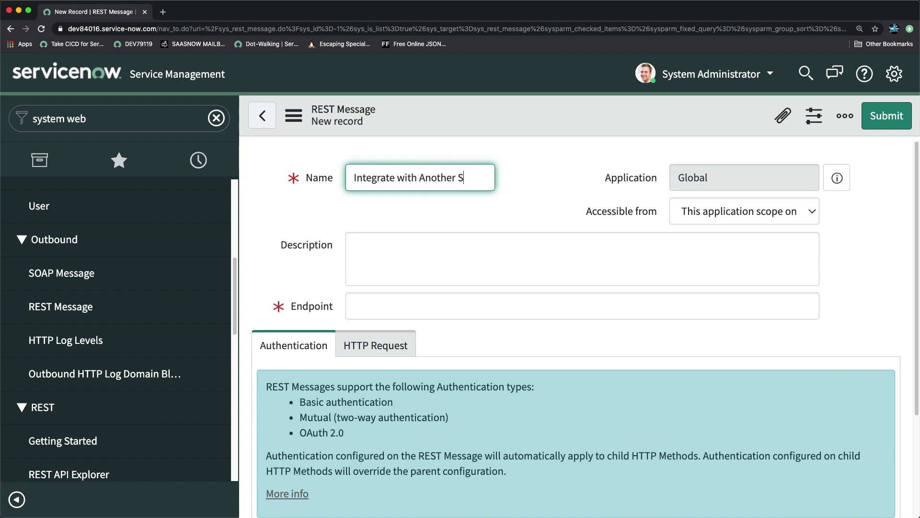
type("ervicenow")
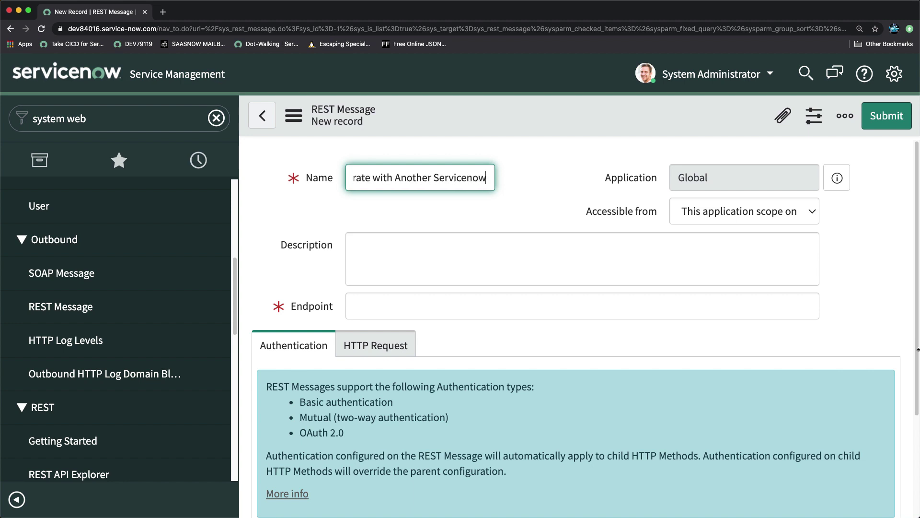
left_click(534, 203)
left_click(370, 306)
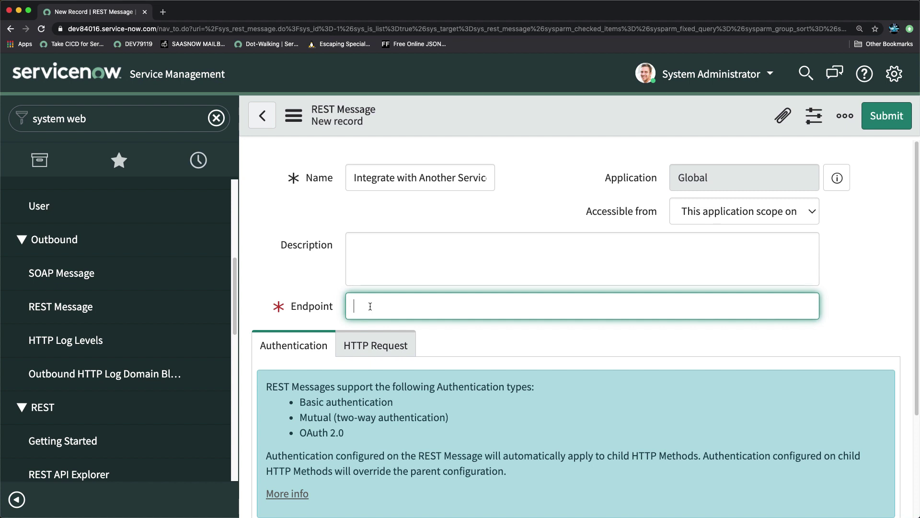
type("https://dev70731.service-now.com/api/now/table/incident")
left_click(548, 187)
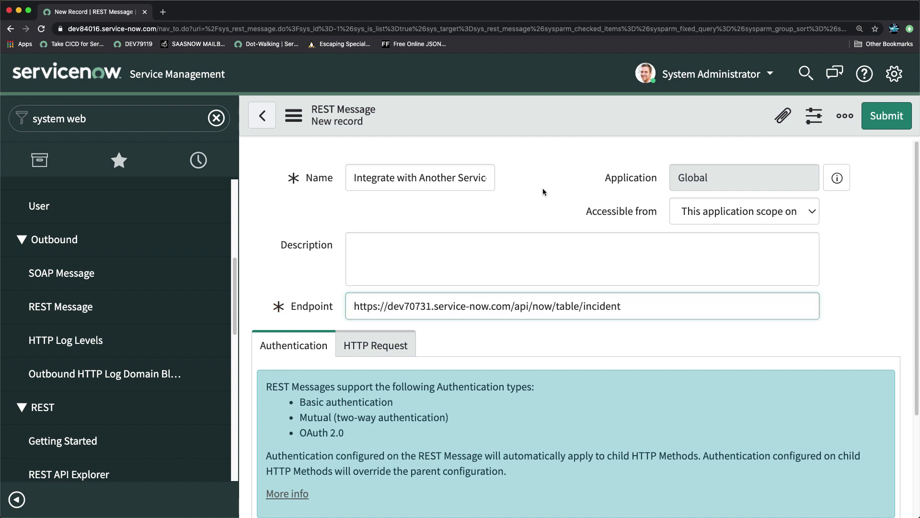
scroll(429, 351, "down", 5)
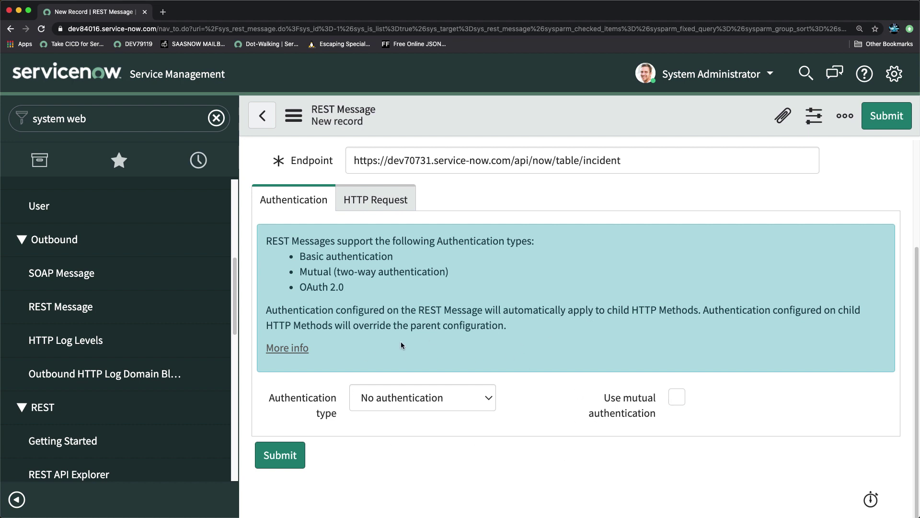
Step: Set the authentication type to Basic and open the Basic auth profile lookup list
left_click(393, 397)
left_click(377, 415)
scroll(417, 345, "down", 1)
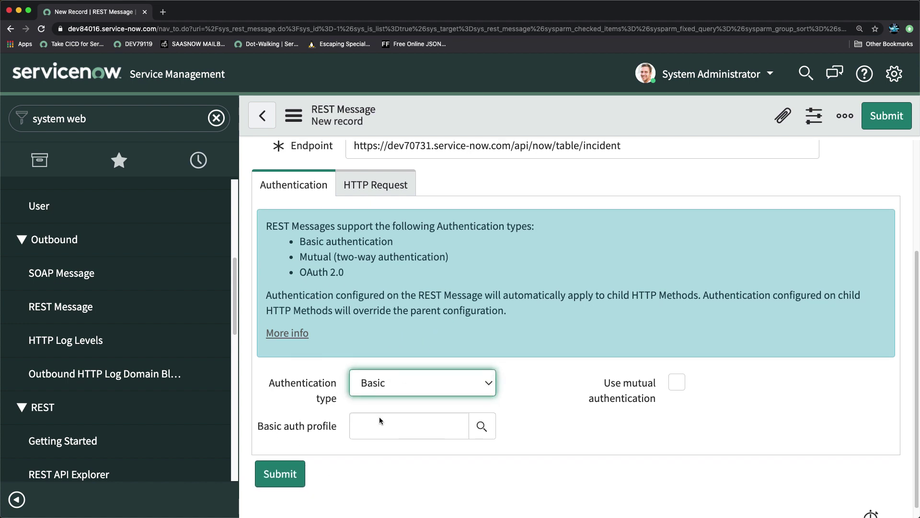
left_click(382, 389)
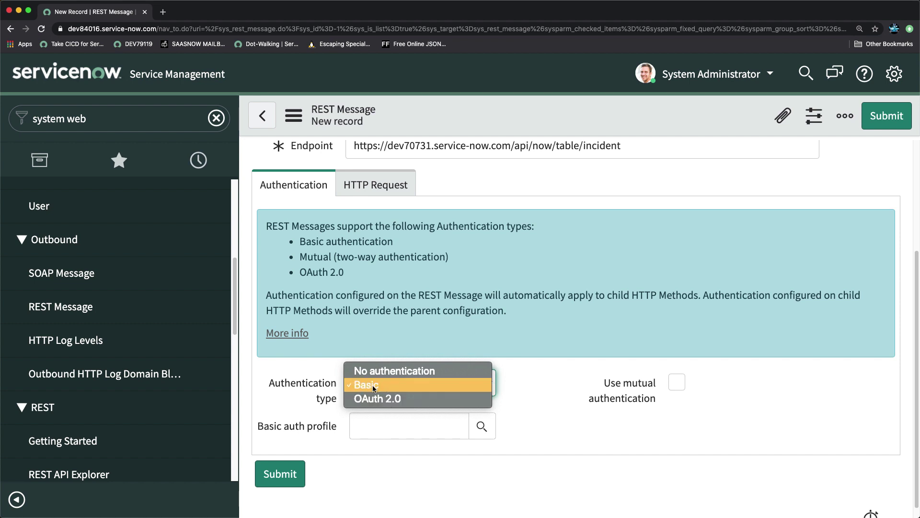
left_click(378, 488)
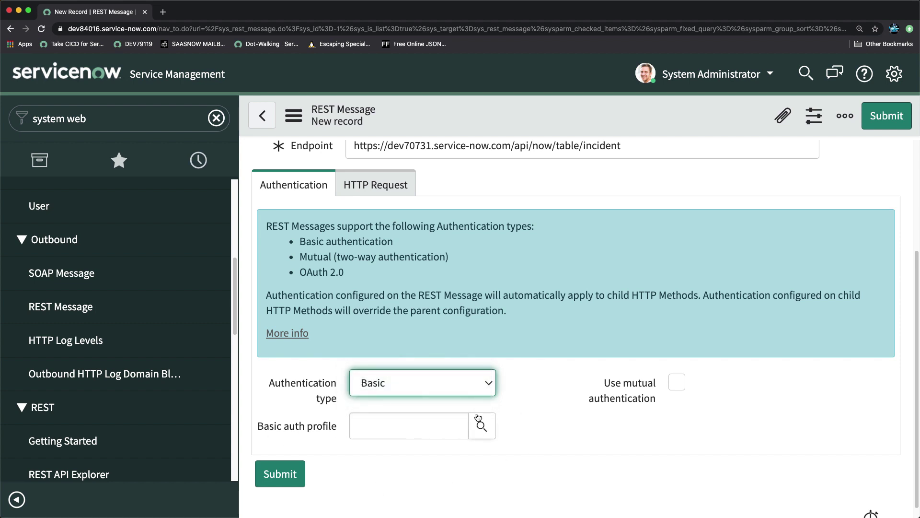
left_click(482, 428)
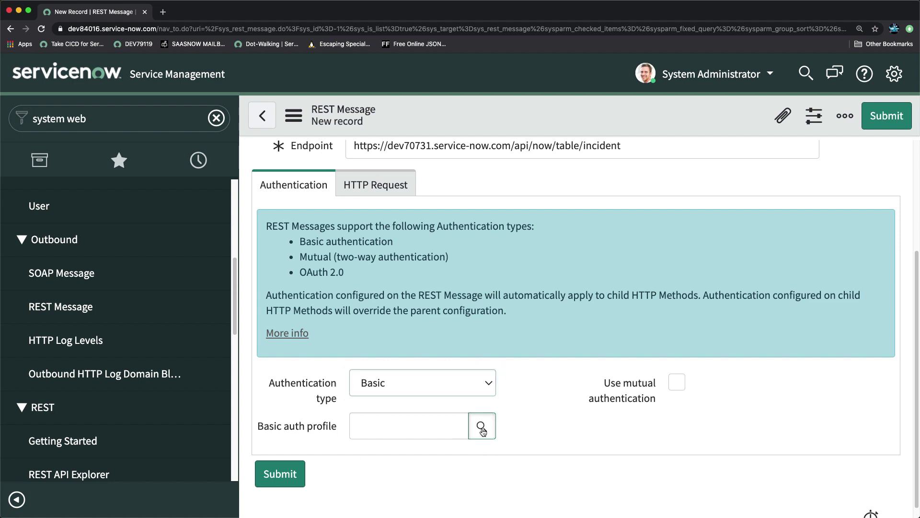
left_click_drag(315, 268, 441, 230)
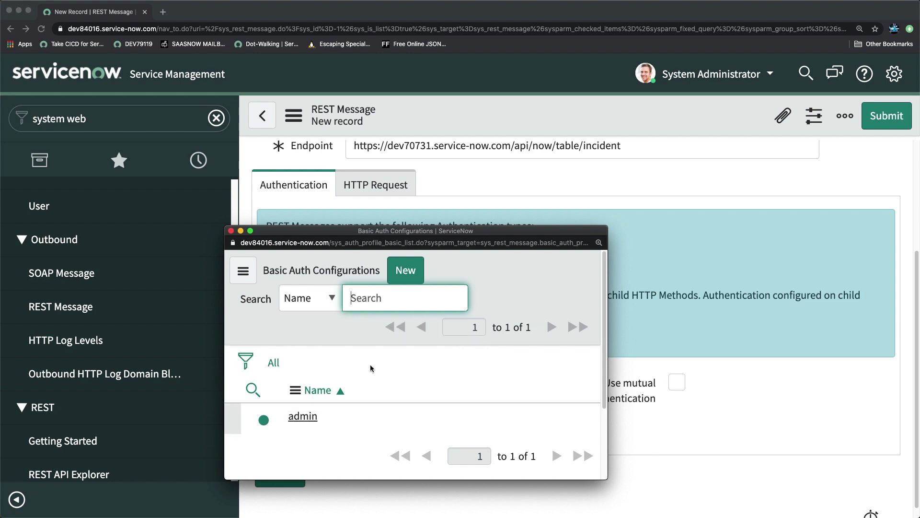
Step: Start a new Basic Auth Configuration named Dev70731
left_click(405, 280)
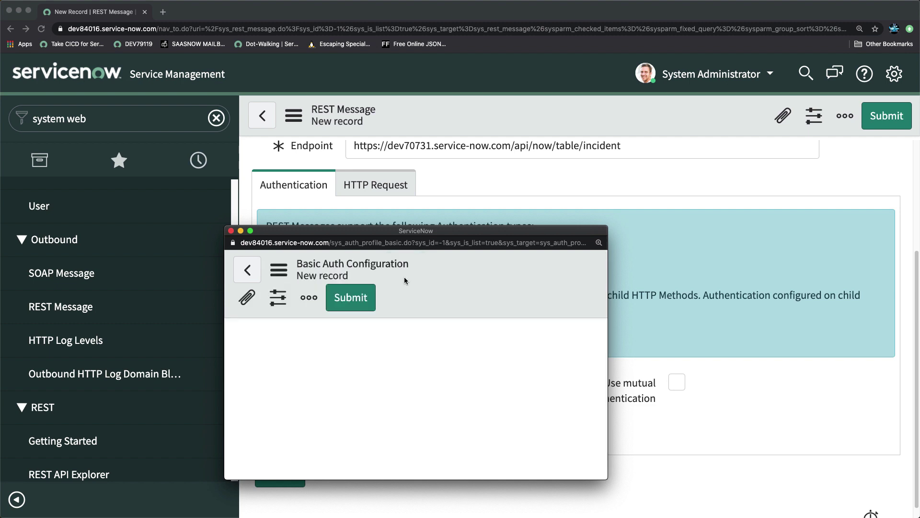
left_click(392, 380)
type("Dec")
key("BackSpace")
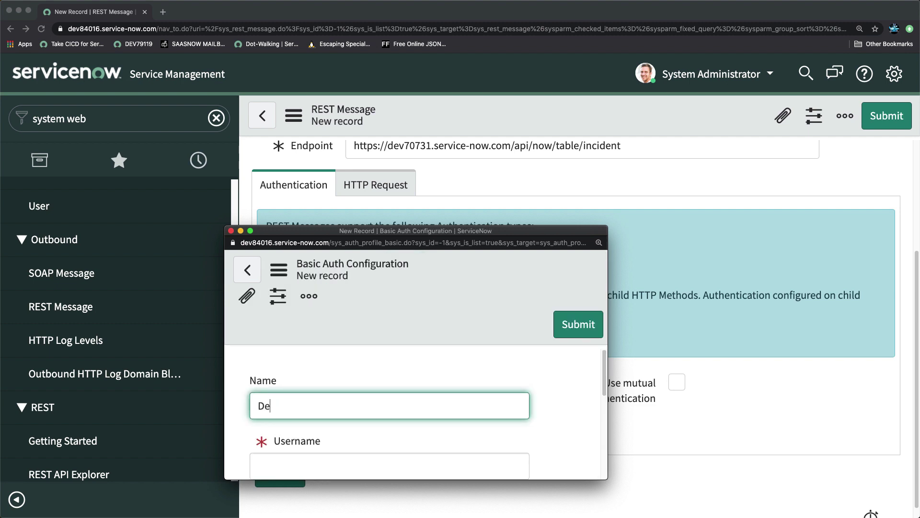
type("v70731")
scroll(329, 364, "down", 2)
Step: Enter the profile's username and password and submit it
left_click(322, 396)
type("admin")
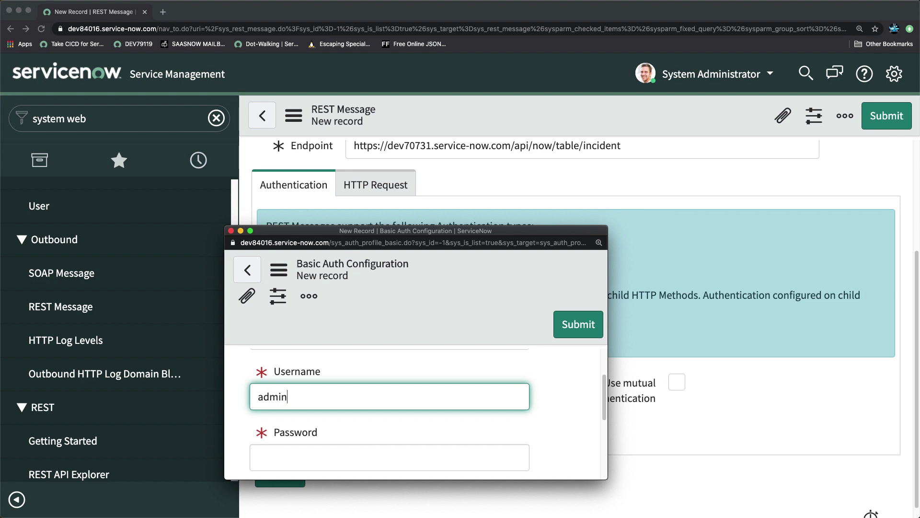
key("Tab")
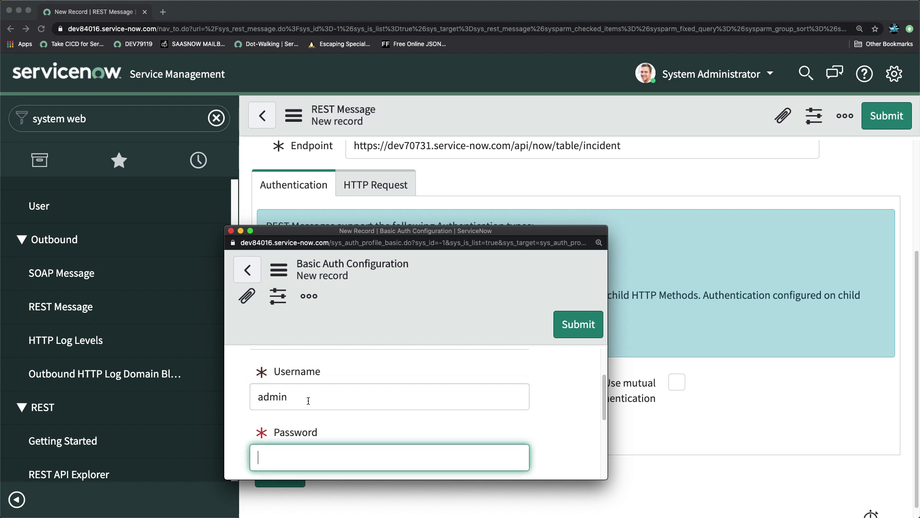
scroll(381, 373, "down", 5)
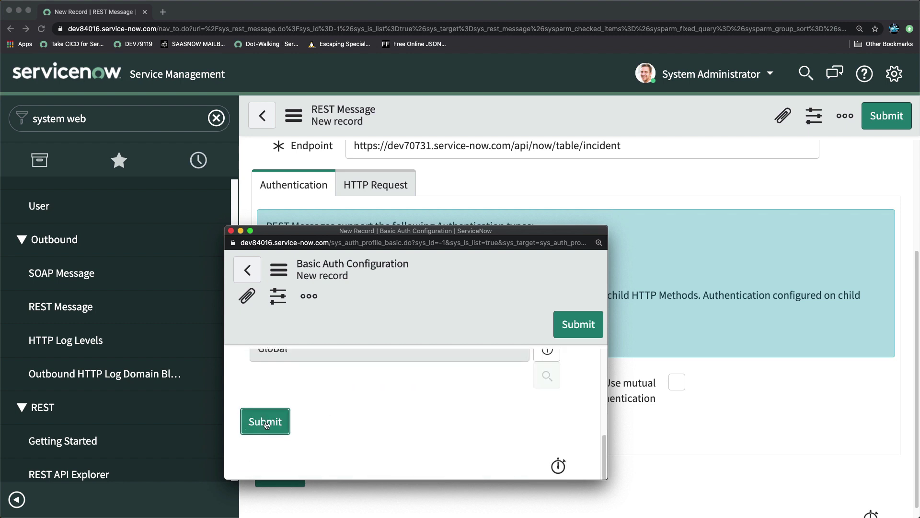
left_click(260, 426)
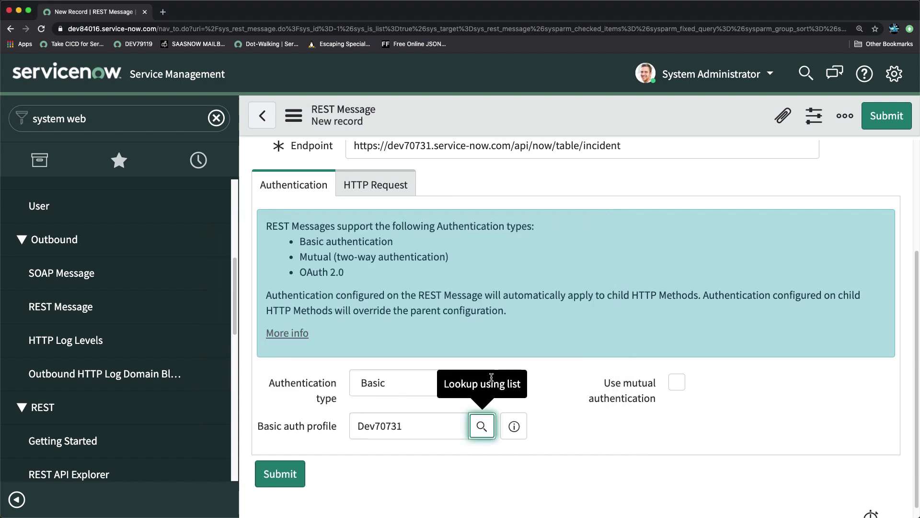
Step: Check the HTTP Request settings, then save the 'Integrate with Another Servicenow' record from the header menu
scroll(397, 206, "up", 3)
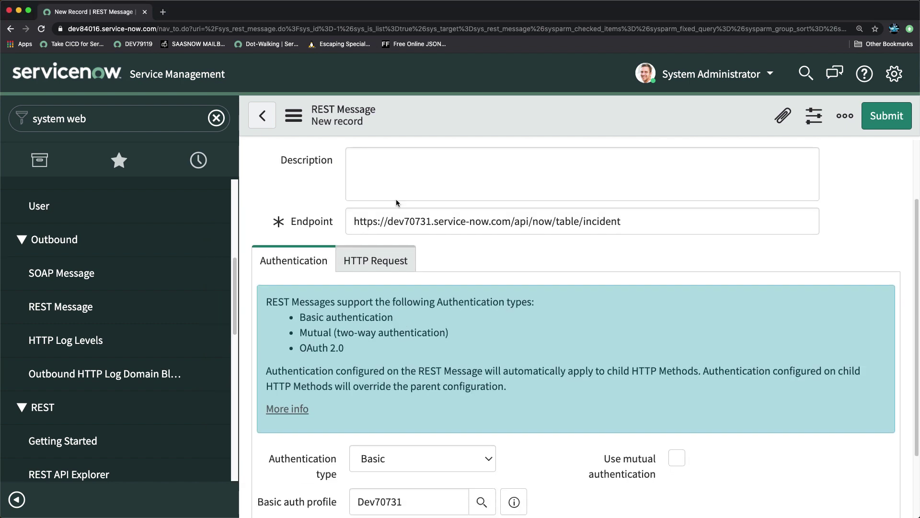
left_click(376, 263)
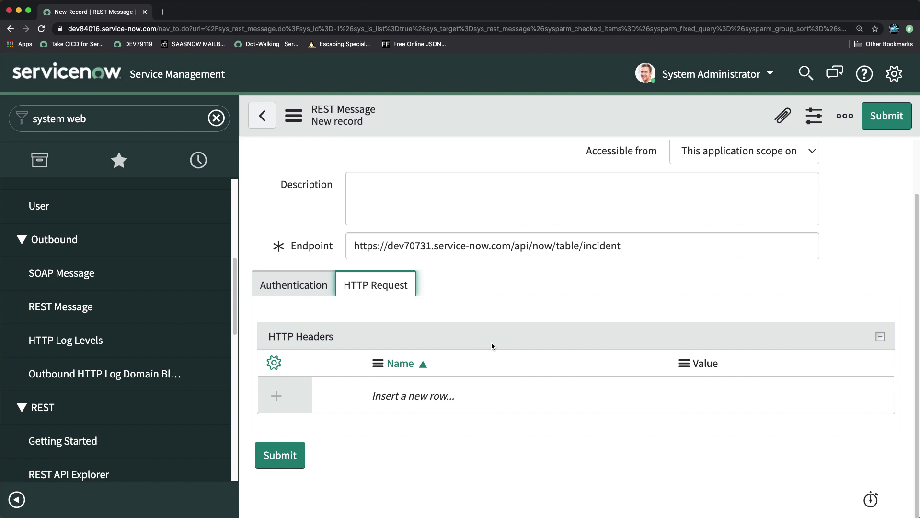
scroll(491, 343, "up", 3)
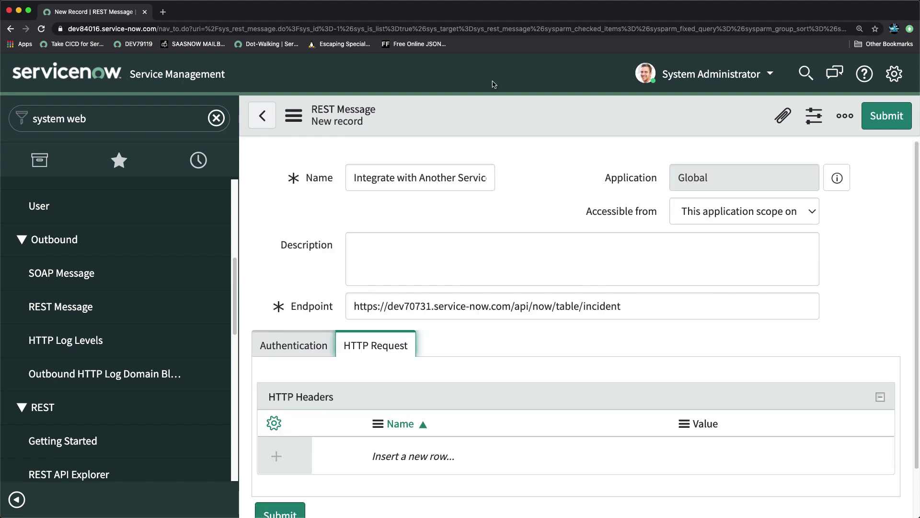
right_click(492, 107)
left_click(522, 116)
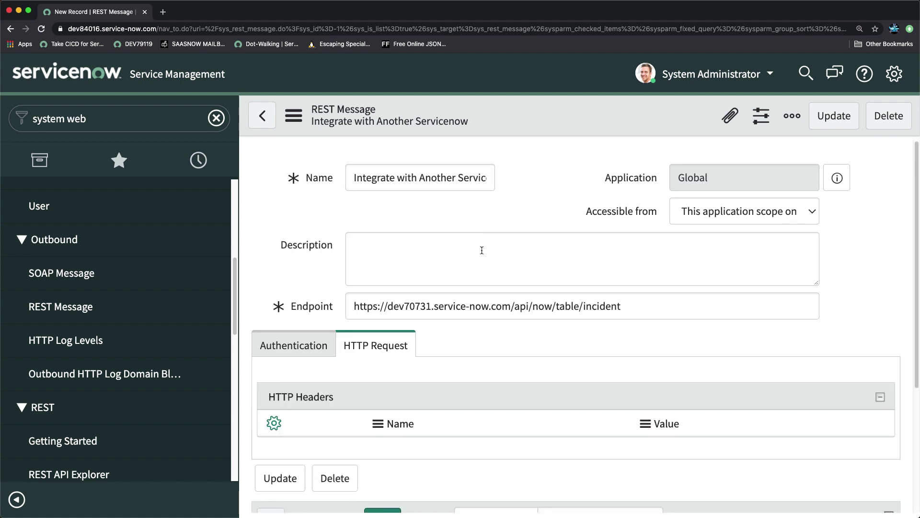
scroll(451, 301, "down", 4)
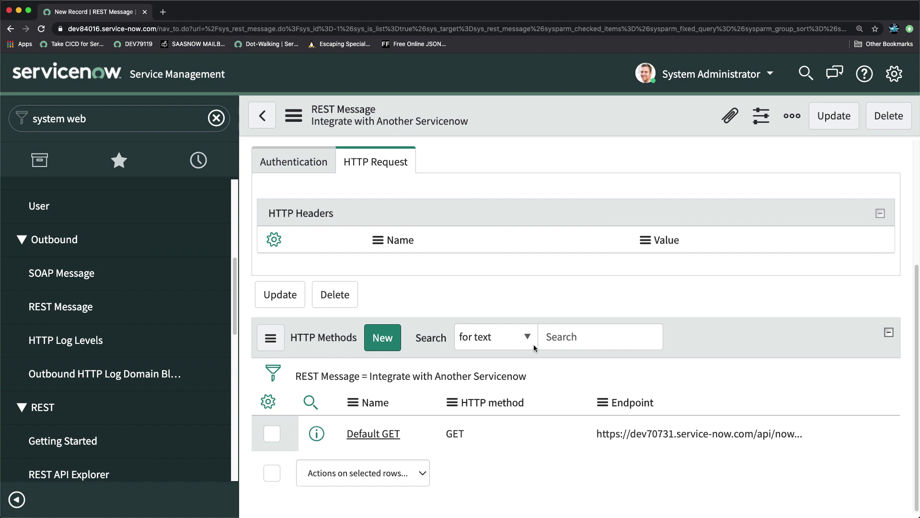
Step: Open the Default GET entry from the HTTP Methods related list
scroll(532, 348, "up", 4)
scroll(531, 353, "down", 5)
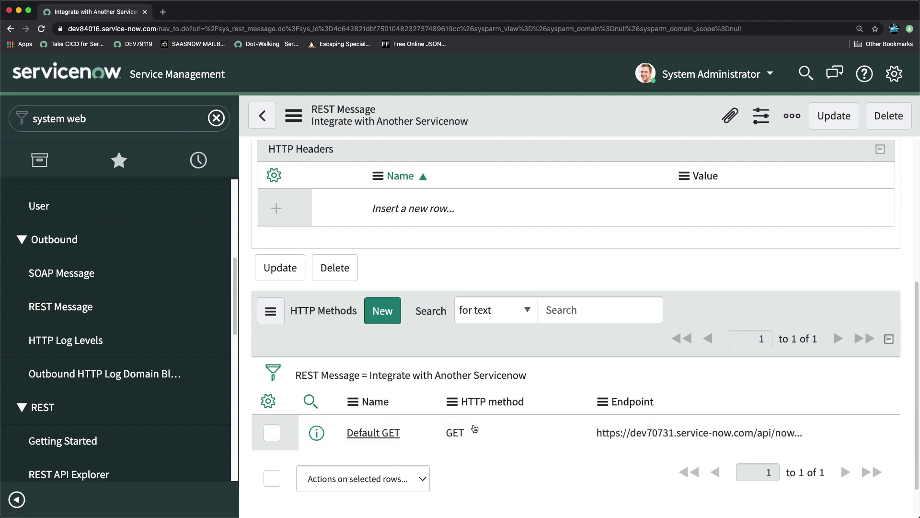
left_click(361, 440)
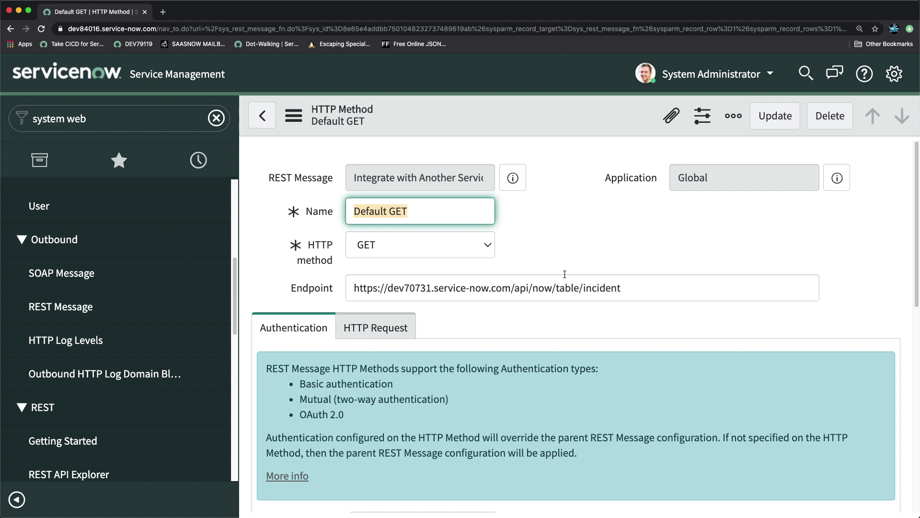
Step: Keep Default GET authentication as Inherit from parent and select its HTTP Request endpoint URL
scroll(516, 344, "down", 4)
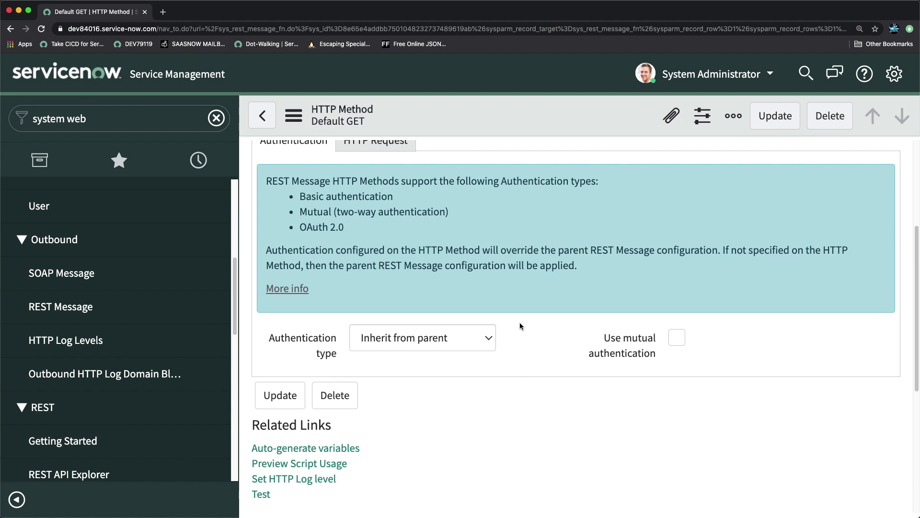
left_click(447, 342)
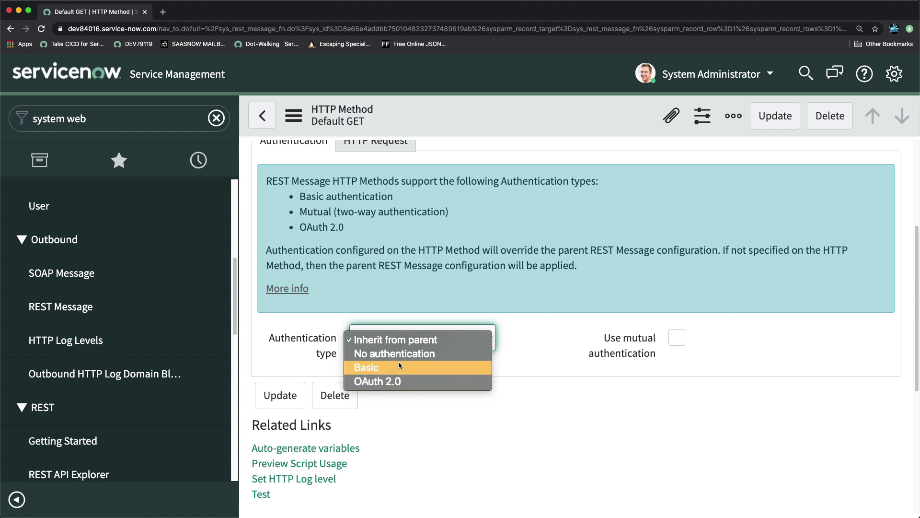
left_click(499, 364)
scroll(460, 379, "up", 5)
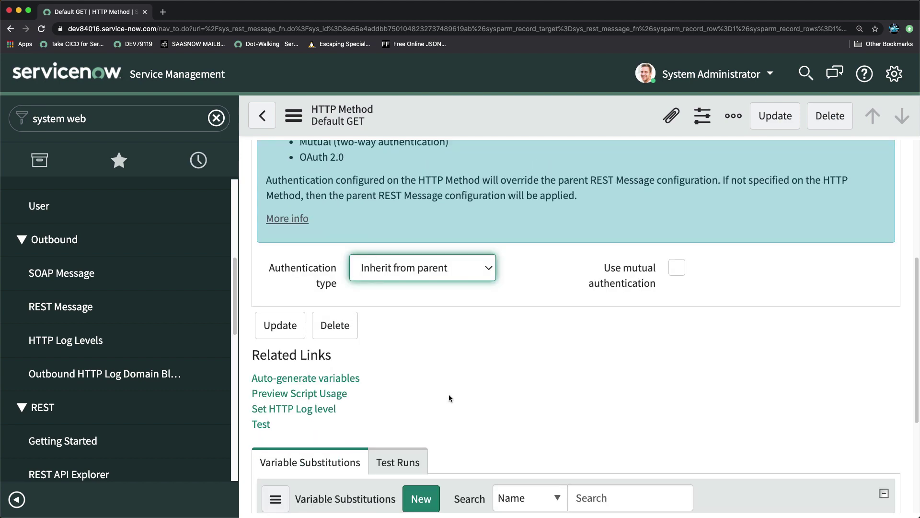
scroll(450, 391, "down", 3)
scroll(502, 274, "up", 3)
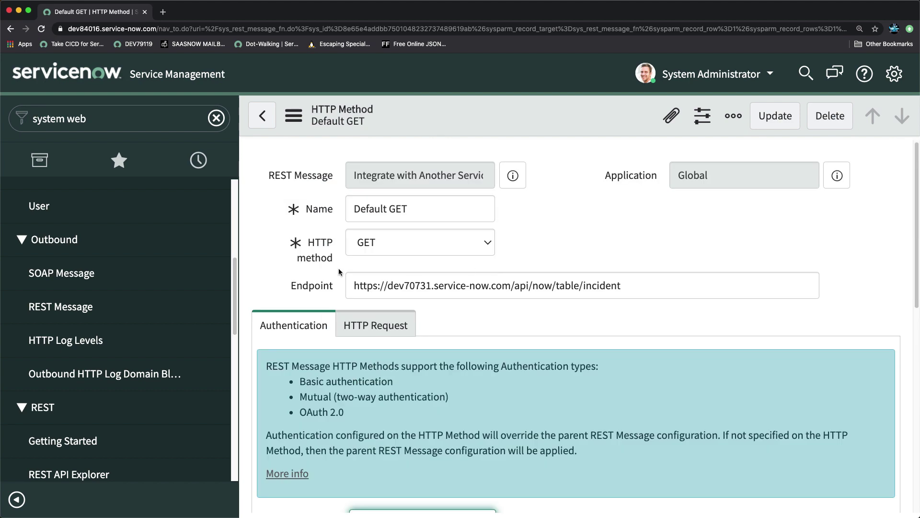
left_click(370, 336)
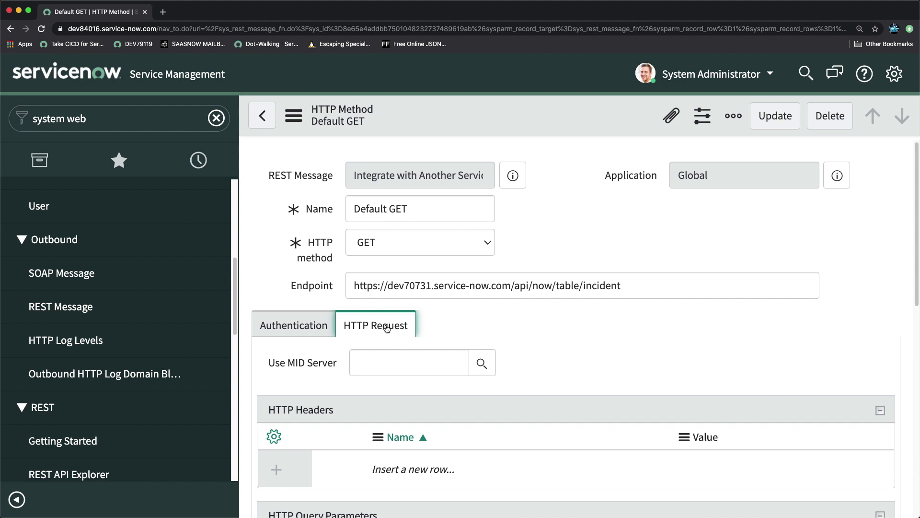
left_click_drag(353, 285, 598, 282)
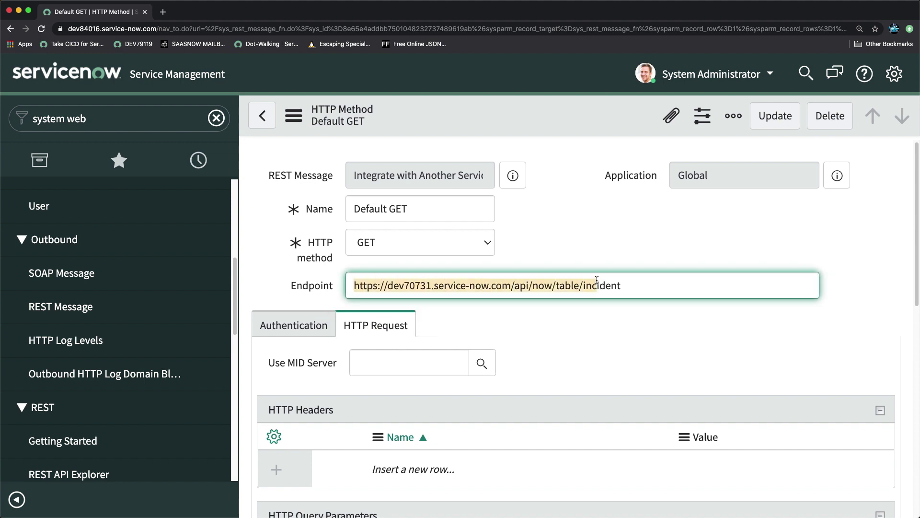
scroll(594, 296, "down", 3)
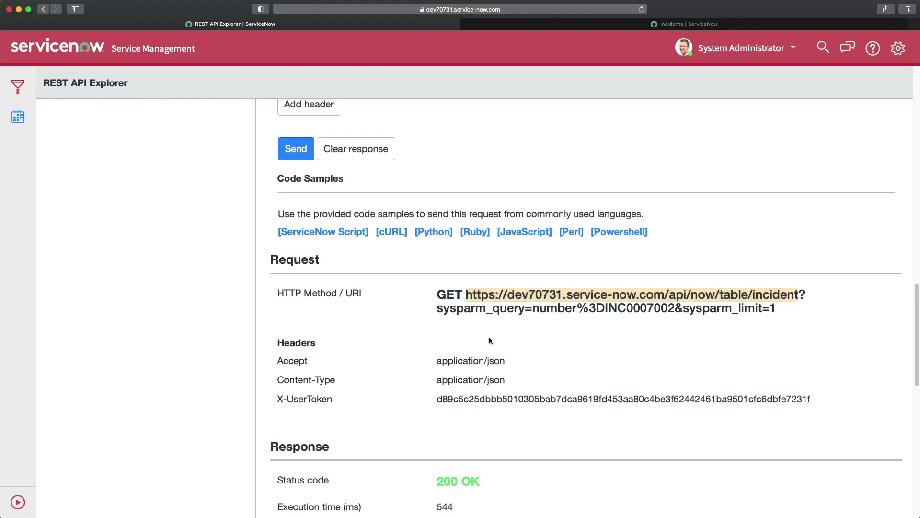
scroll(511, 334, "down", 2)
scroll(511, 336, "up", 4)
scroll(365, 294, "down", 3)
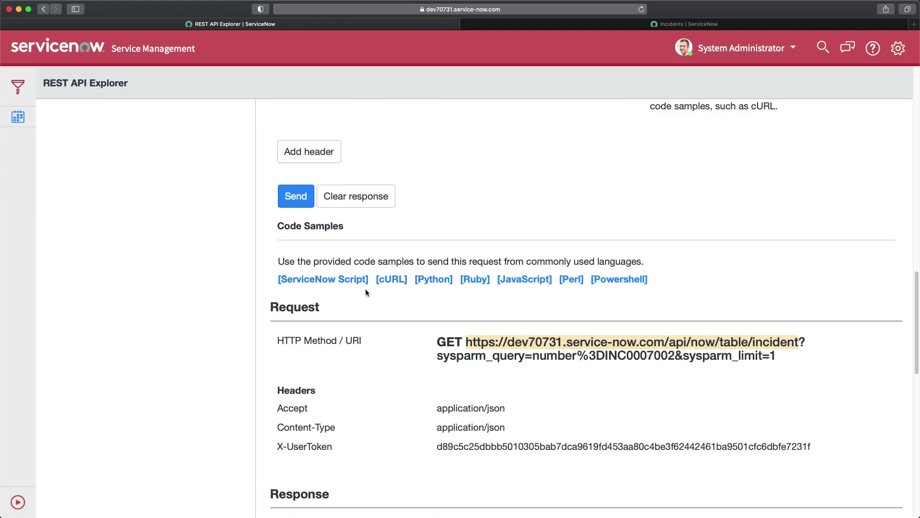
left_click(307, 307)
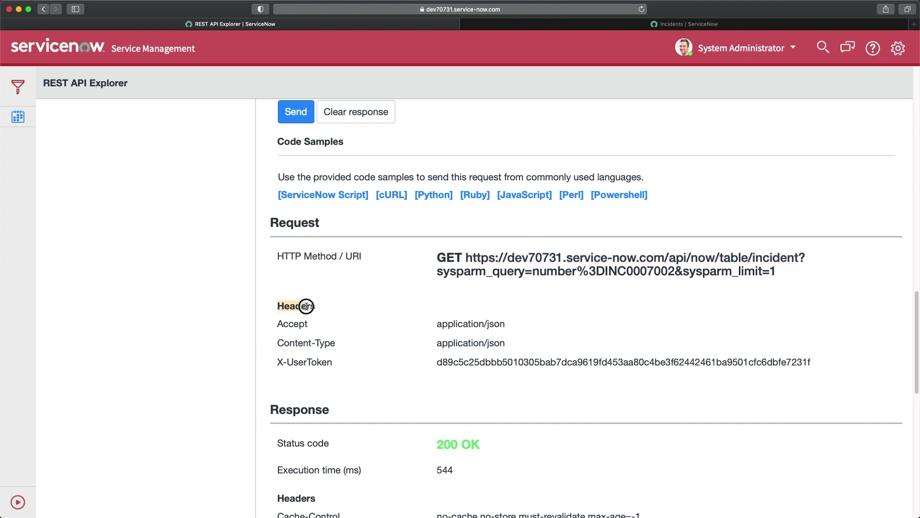
triple_click(335, 311)
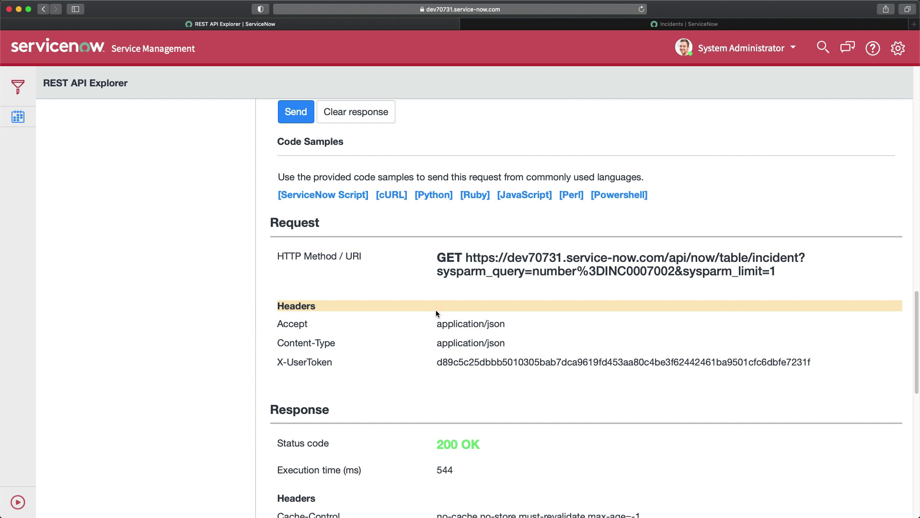
scroll(430, 311, "down", 5)
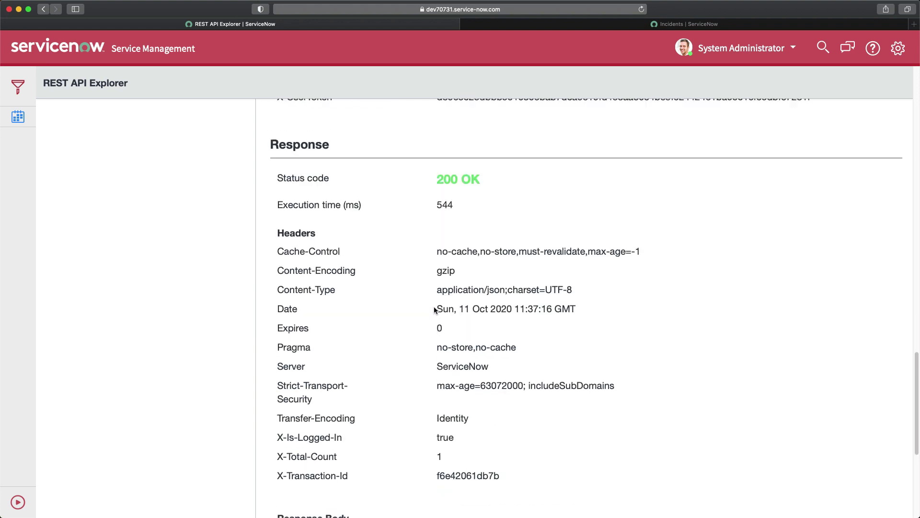
scroll(433, 309, "up", 6)
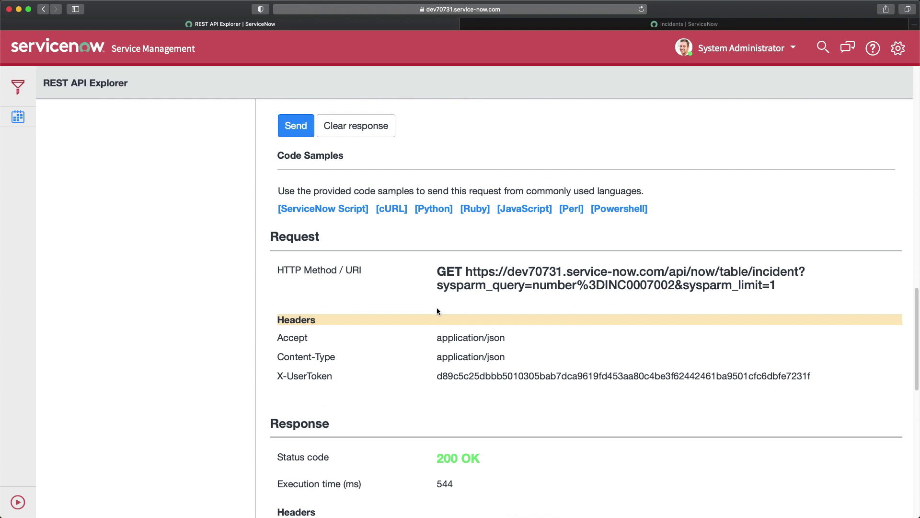
scroll(433, 317, "down", 1)
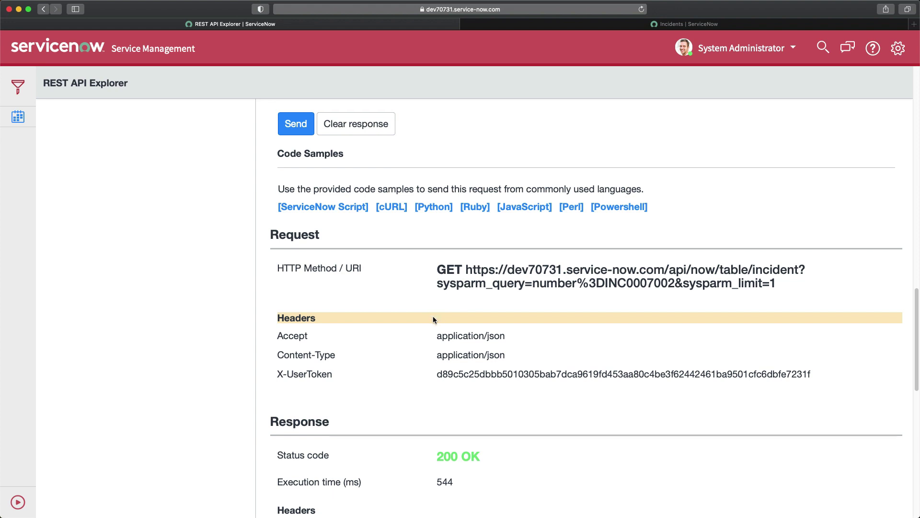
scroll(304, 325, "down", 3)
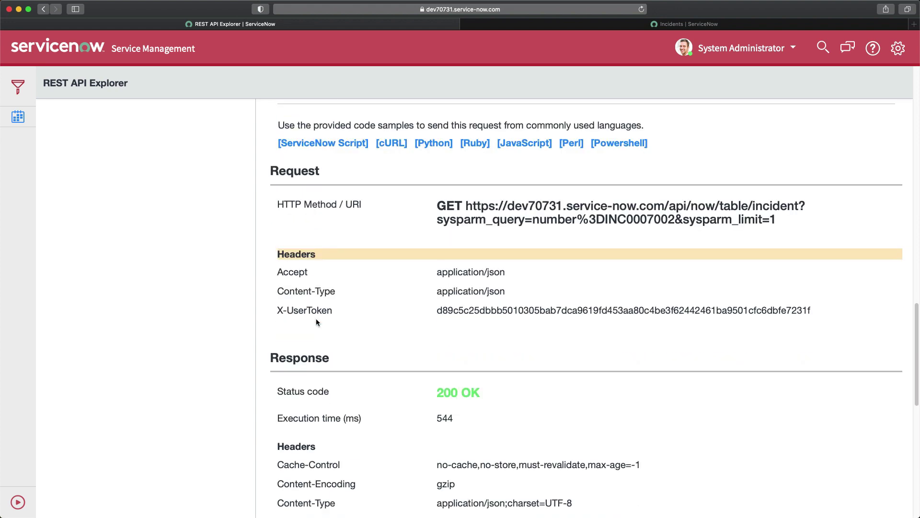
left_click(293, 274)
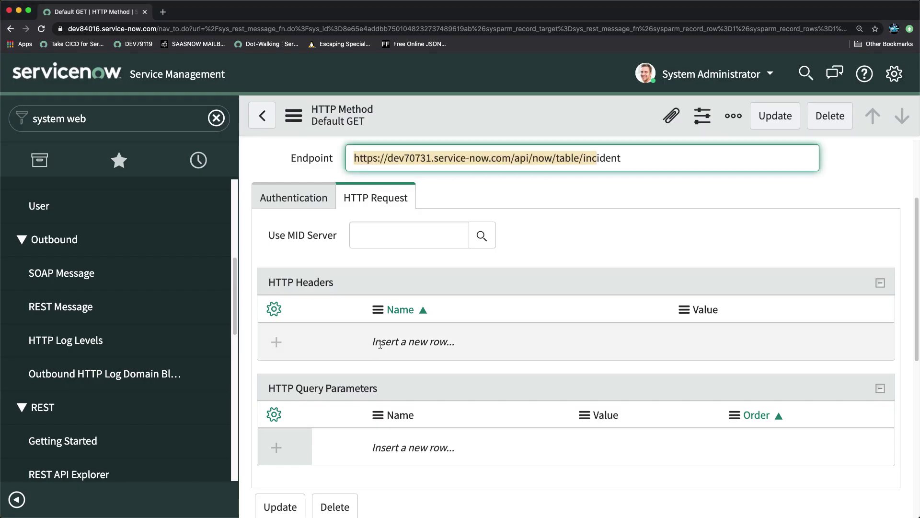
Step: Add an HTTP header named Accept with value application/json to the Default GET method
double_click(411, 341)
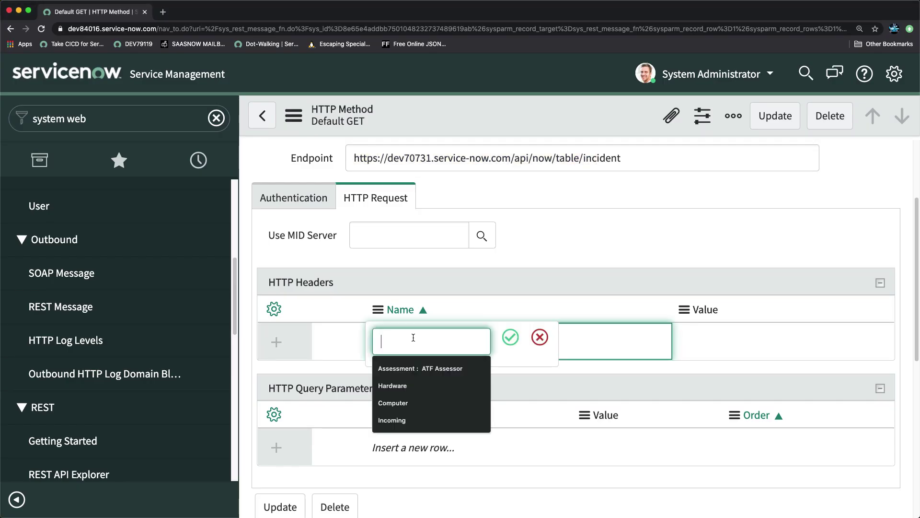
type("Accept")
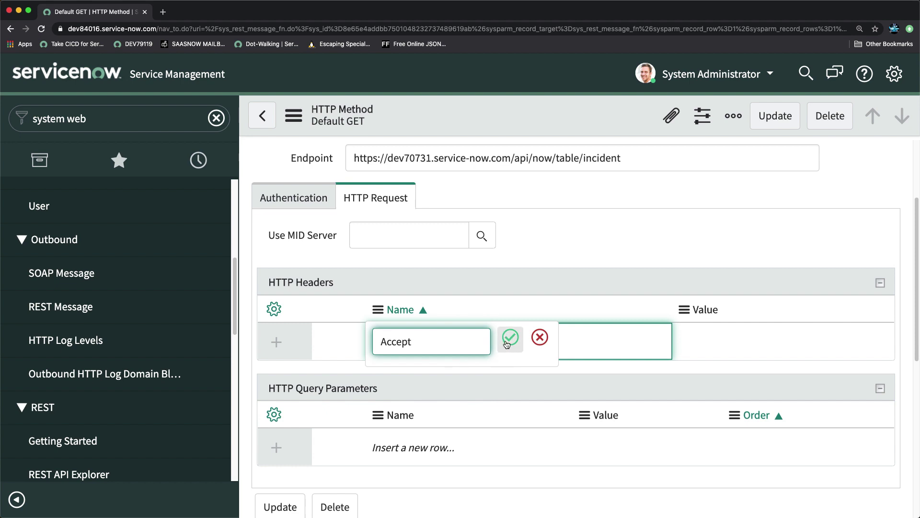
left_click(510, 338)
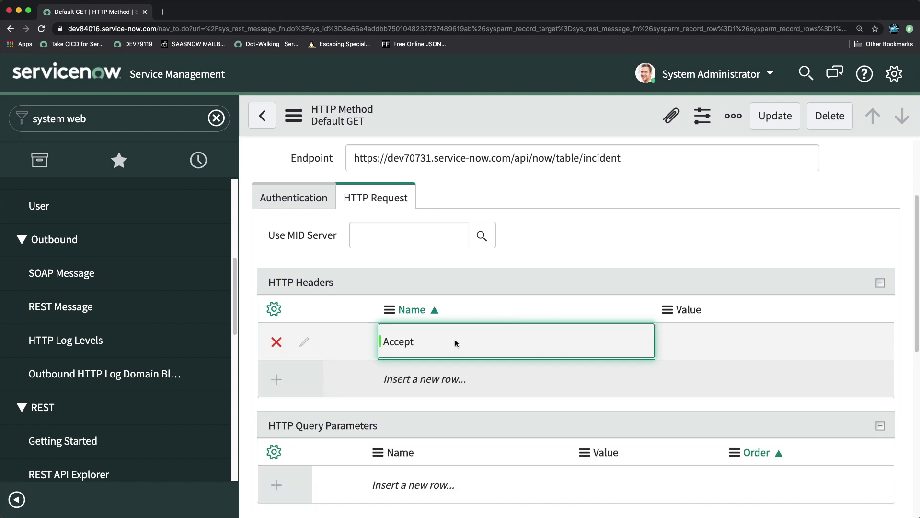
double_click(702, 335)
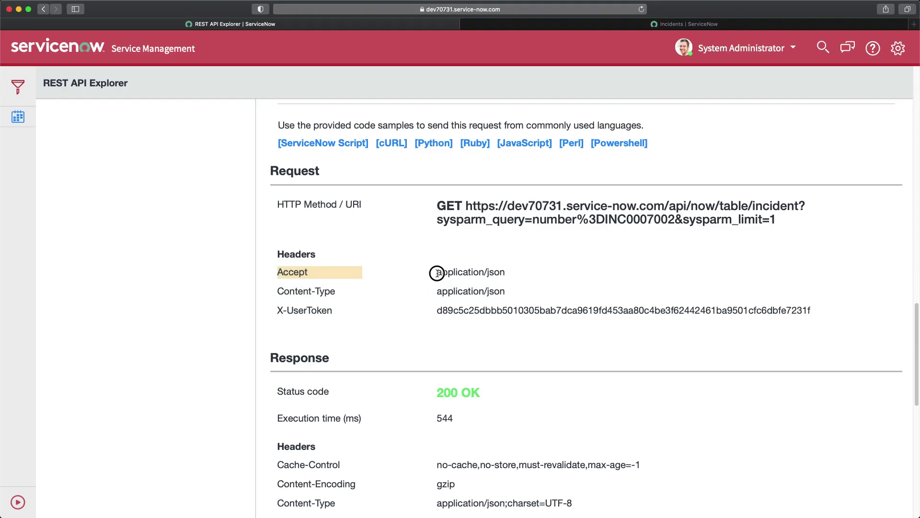
left_click_drag(436, 273, 519, 272)
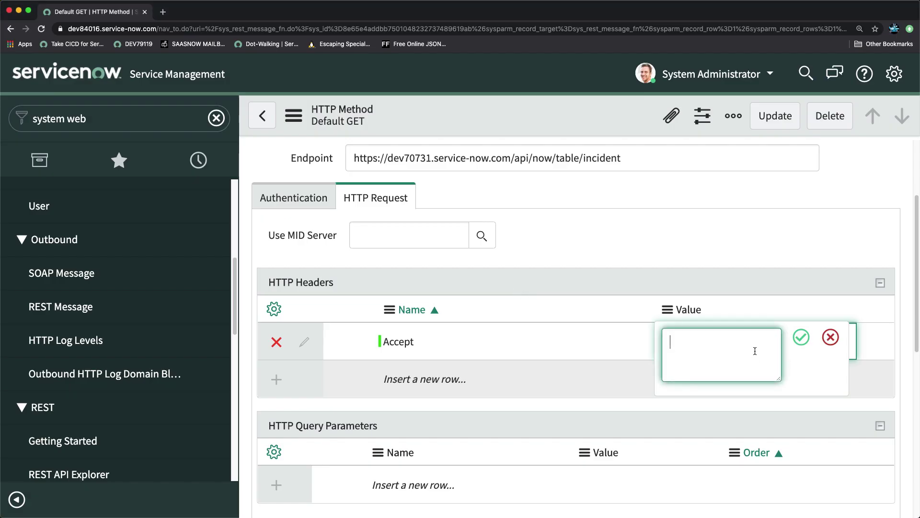
type("application/json")
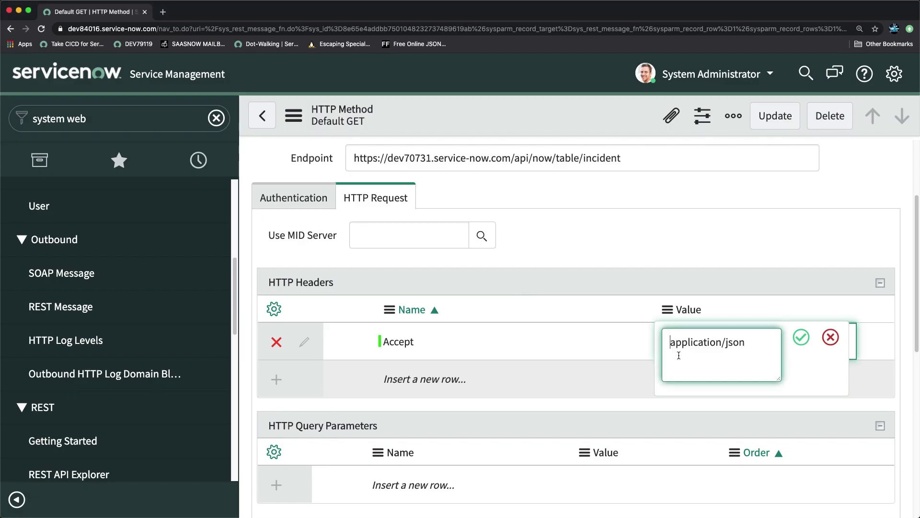
left_click(800, 337)
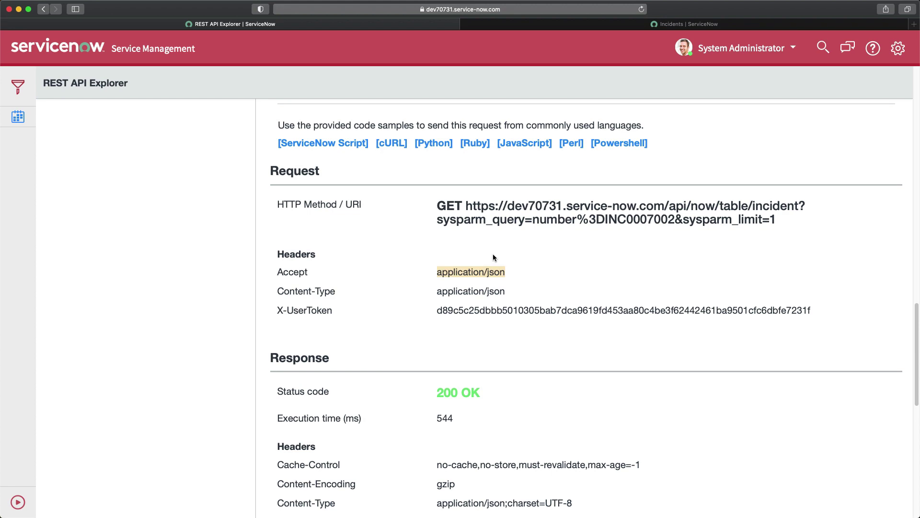
scroll(492, 254, "up", 10)
Step: Set the response format to application/xml, resend the incident request, and review the XML response
scroll(488, 286, "down", 4)
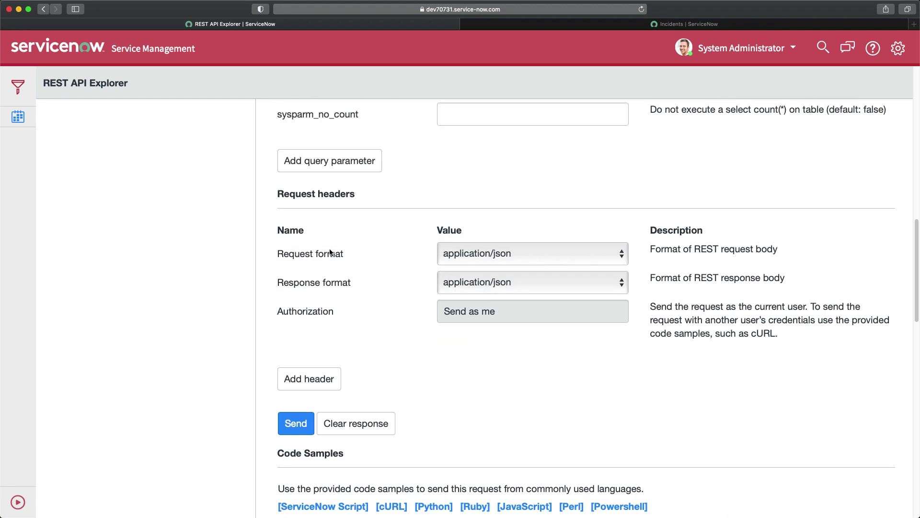
left_click(489, 251)
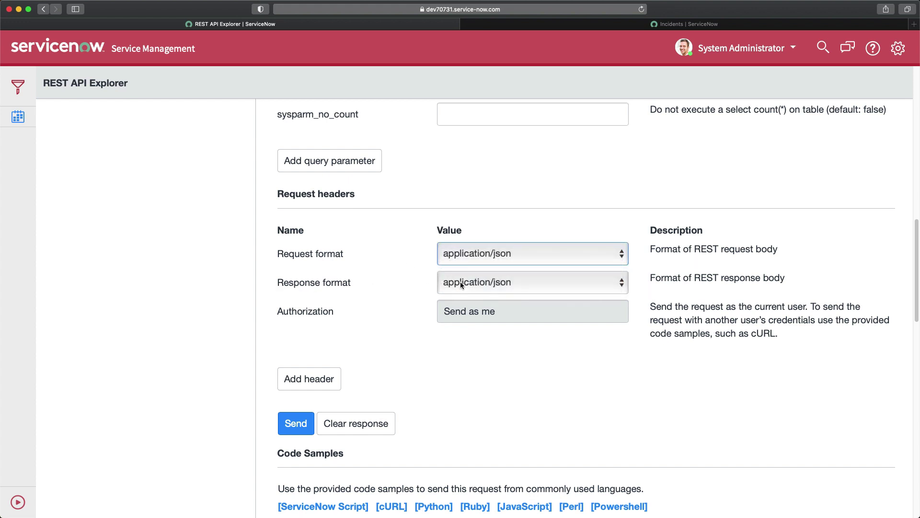
left_click(459, 281)
left_click(487, 299)
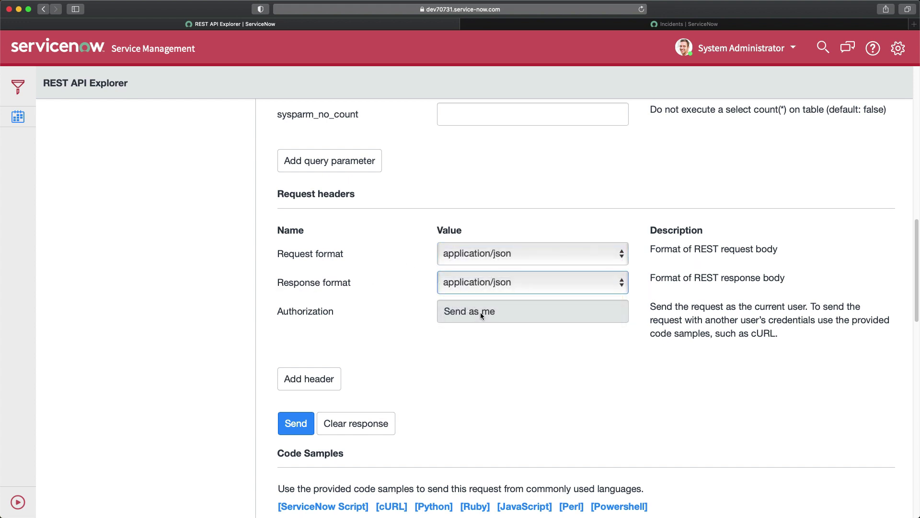
scroll(469, 350, "down", 4)
left_click(314, 264)
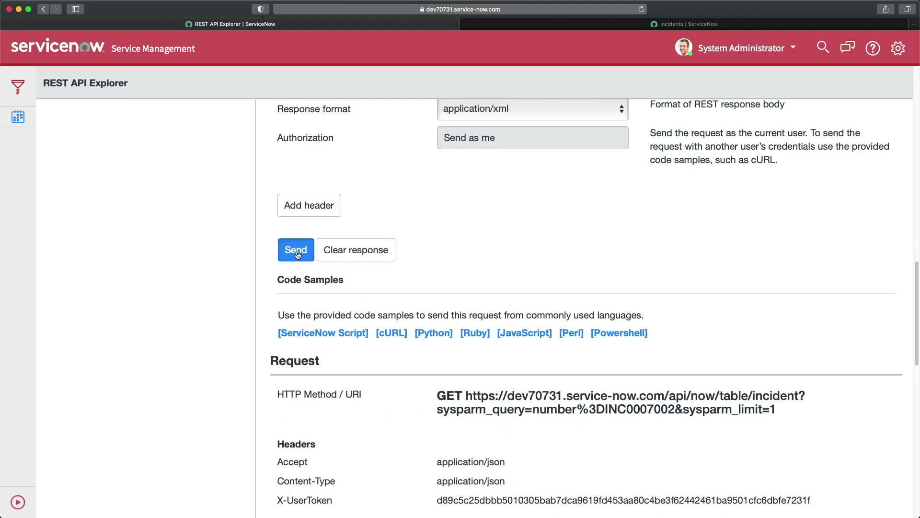
scroll(303, 253, "up", 1)
scroll(482, 267, "down", 10)
scroll(520, 342, "down", 15)
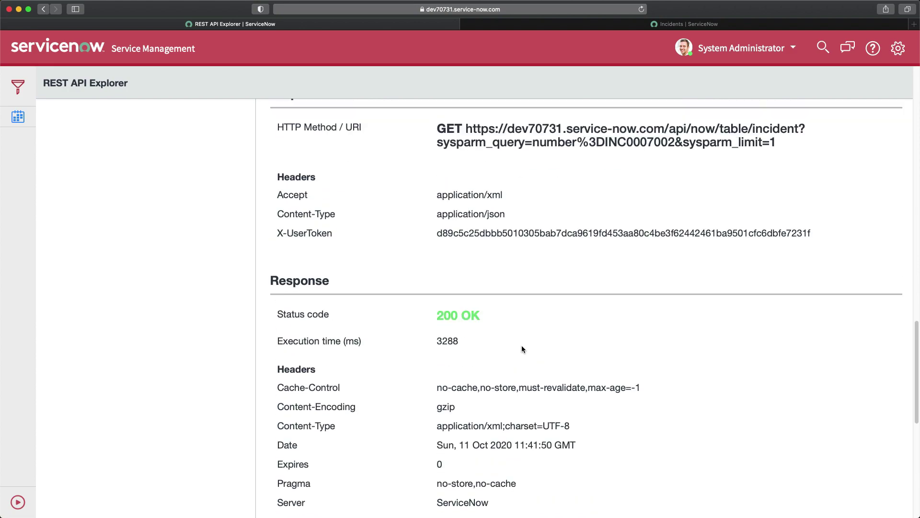
scroll(479, 295, "up", 8)
scroll(460, 345, "down", 4)
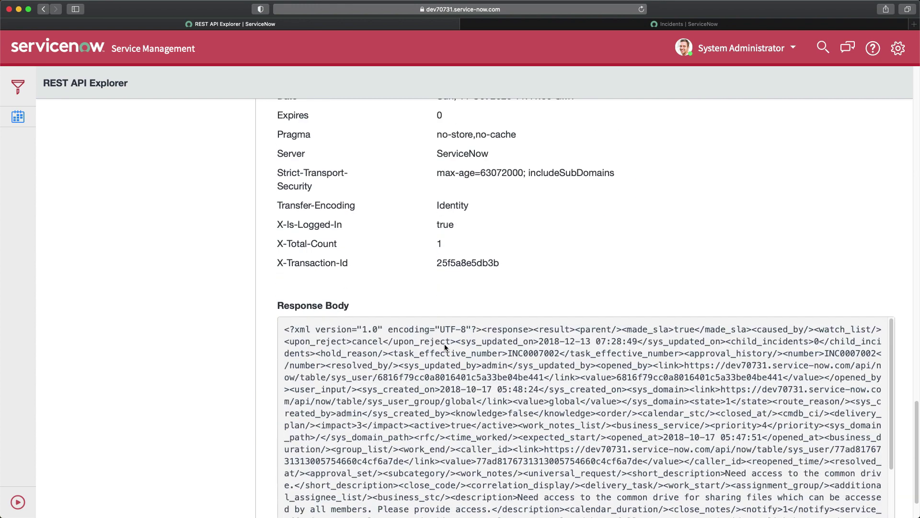
scroll(452, 375, "up", 10)
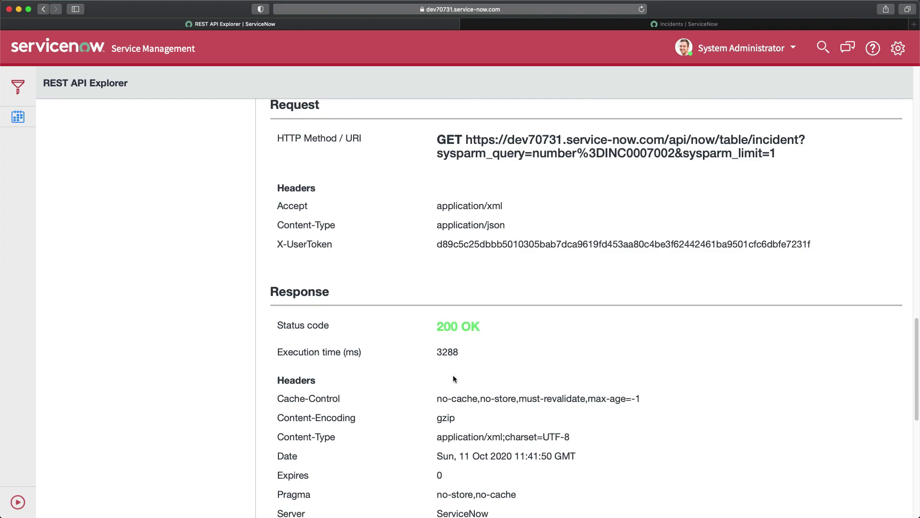
scroll(298, 422, "down", 1)
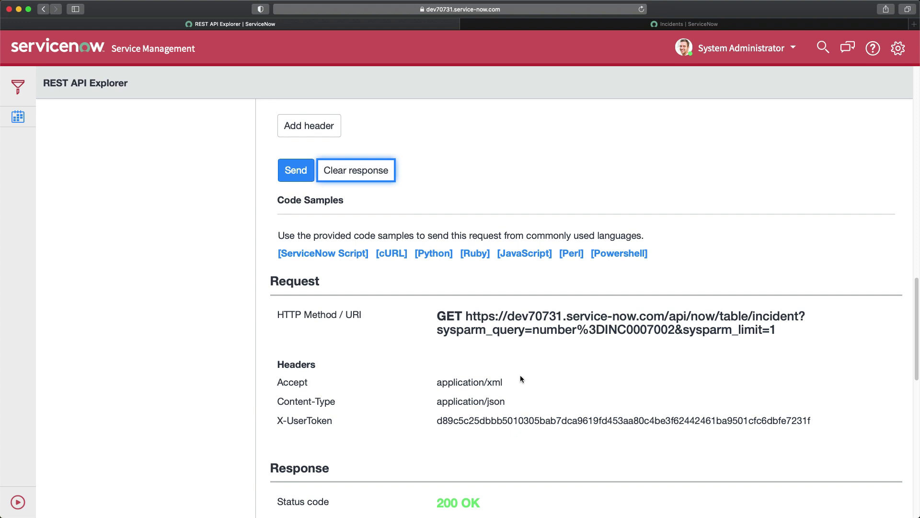
scroll(460, 379, "up", 1)
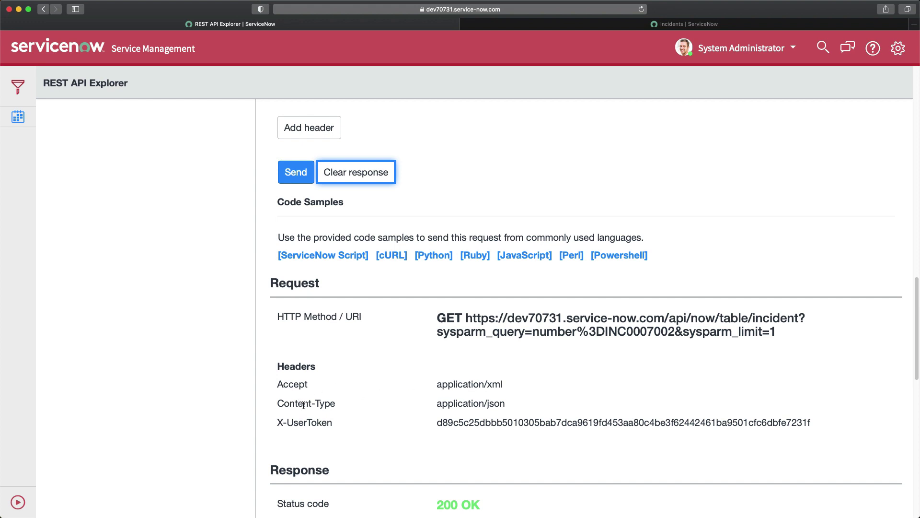
scroll(305, 399, "up", 1)
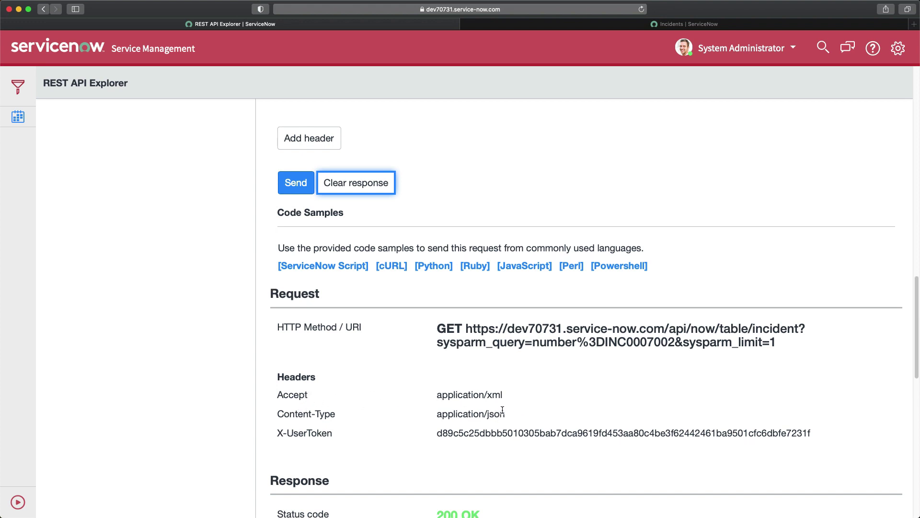
Step: Highlight the response Content-Type and the request's Accept header, now application/xml
left_click_drag(366, 410, 516, 410)
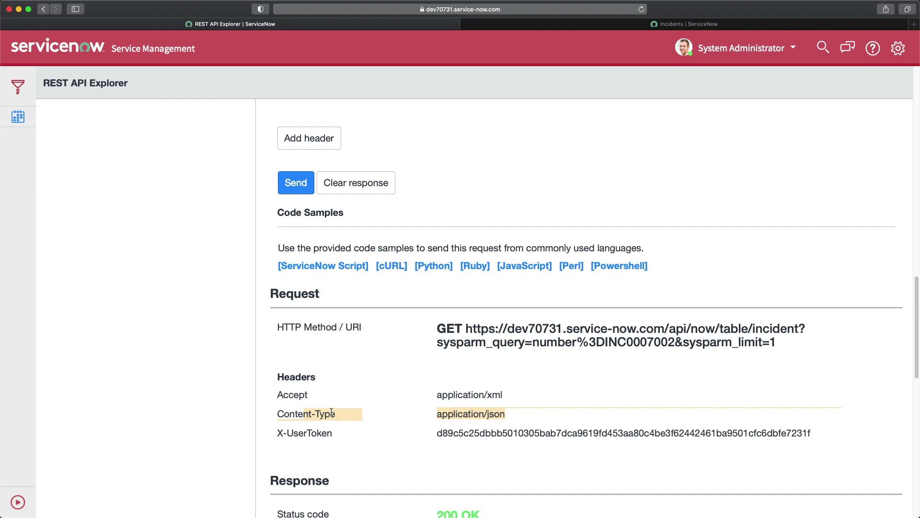
left_click(352, 413)
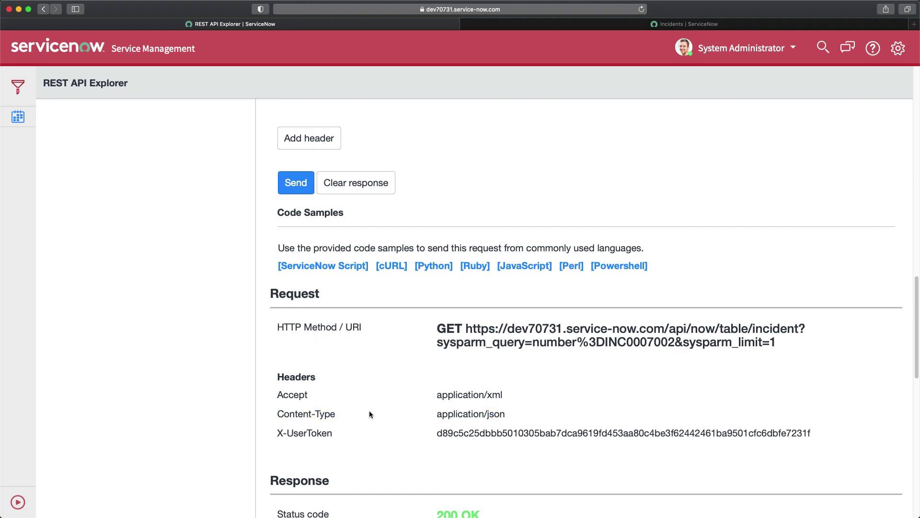
left_click(278, 393)
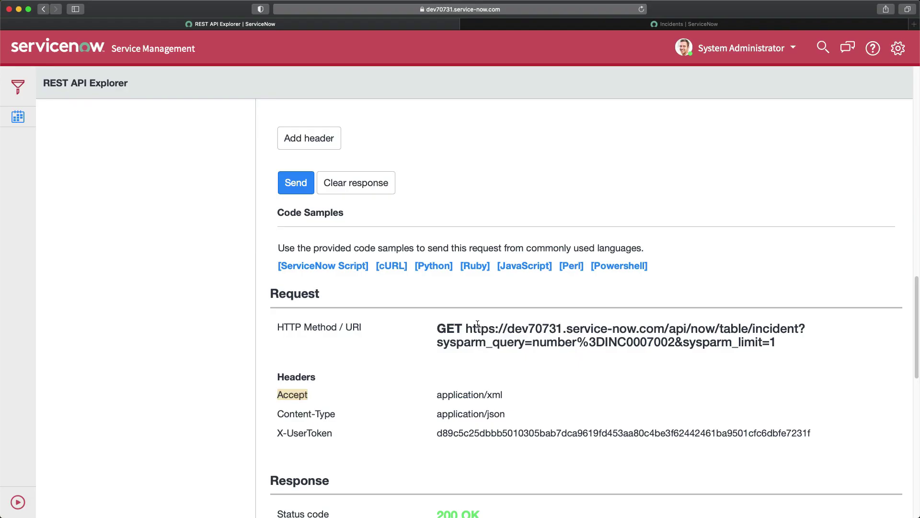
Step: Add query parameter sysparm_query with value number%3DINC0007002
scroll(386, 335, "down", 5)
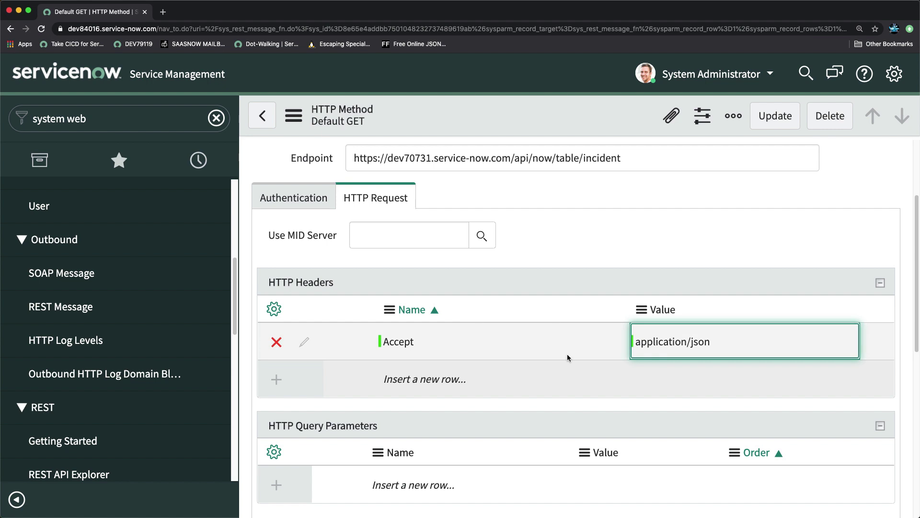
scroll(380, 293, "down", 2)
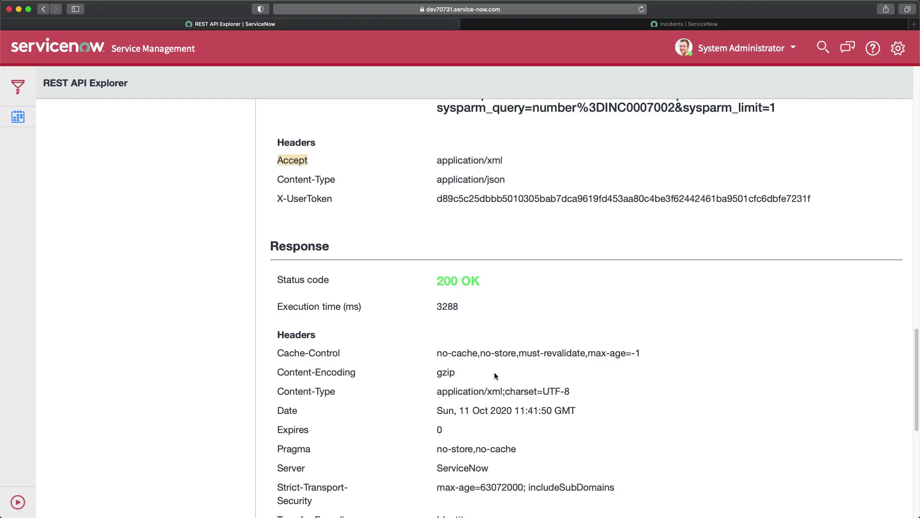
scroll(582, 330, "up", 5)
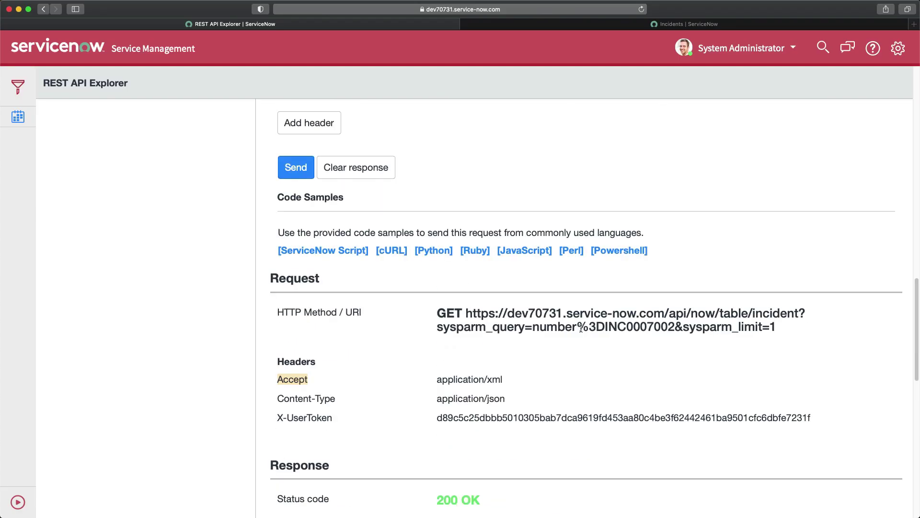
left_click_drag(437, 327, 522, 327)
key("super+c")
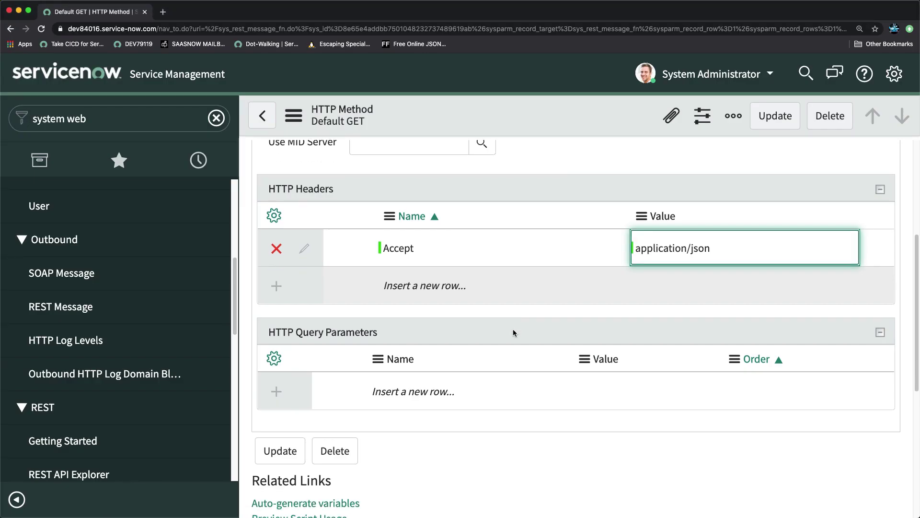
scroll(513, 329, "down", 2)
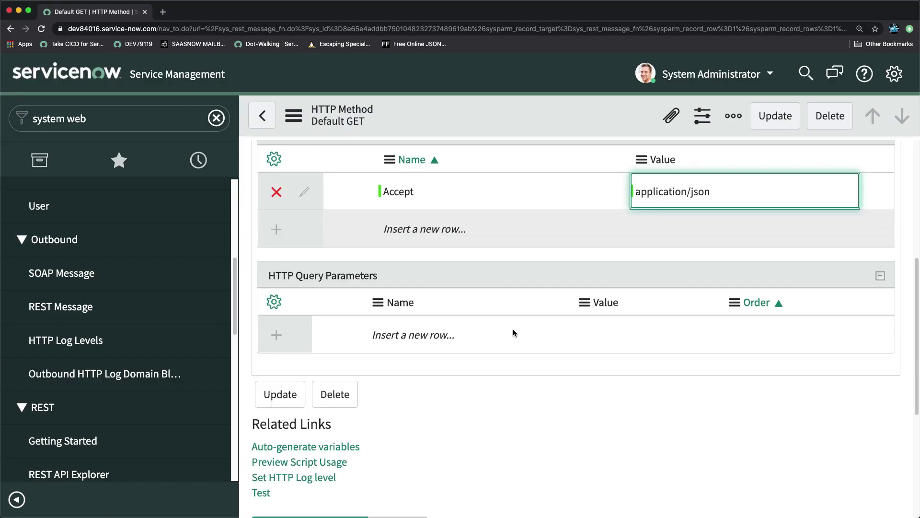
left_click(431, 339)
key("super+v")
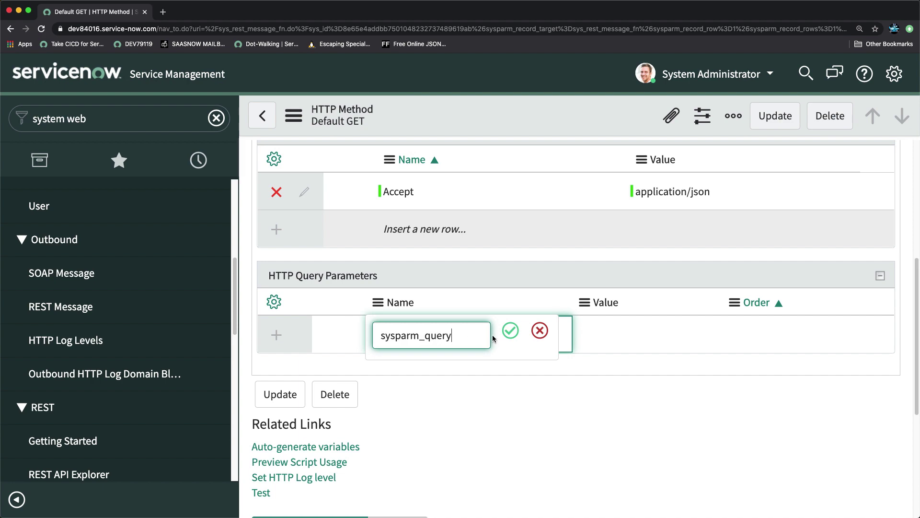
left_click(510, 330)
left_click(609, 338)
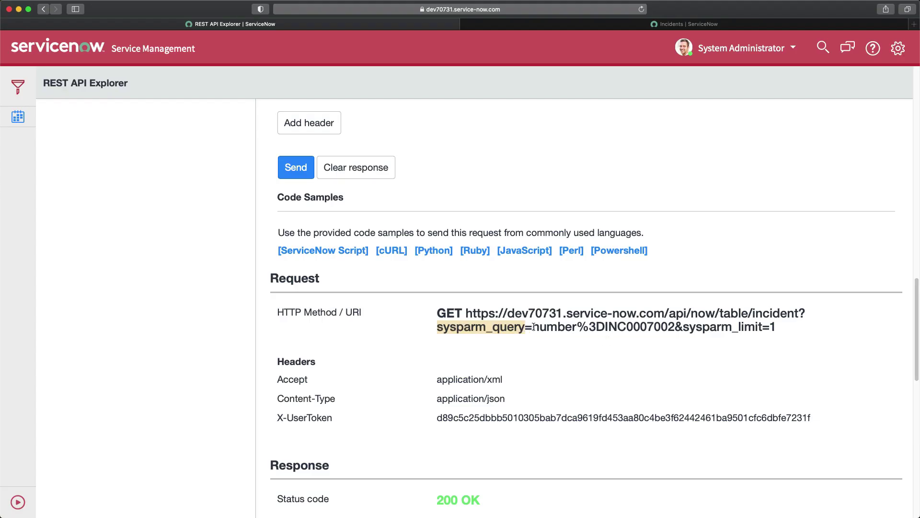
left_click_drag(534, 327, 673, 326)
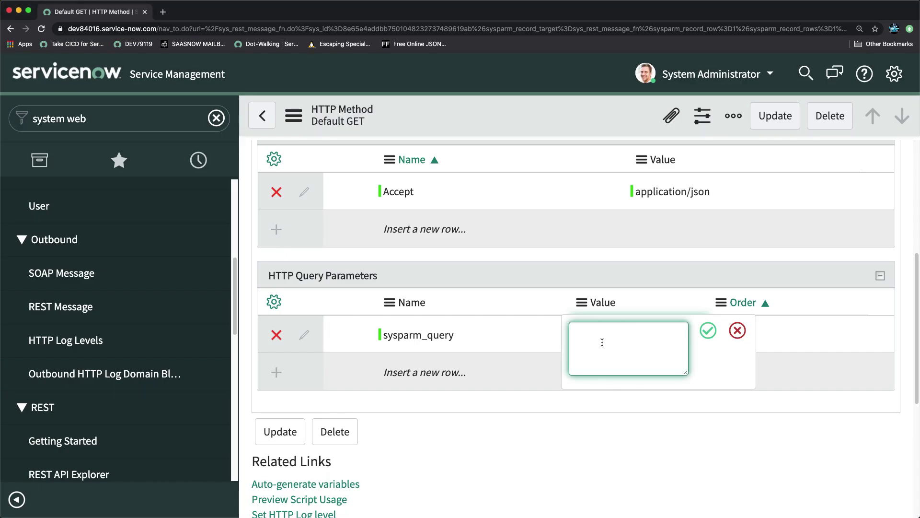
type("number%3DINC0007002")
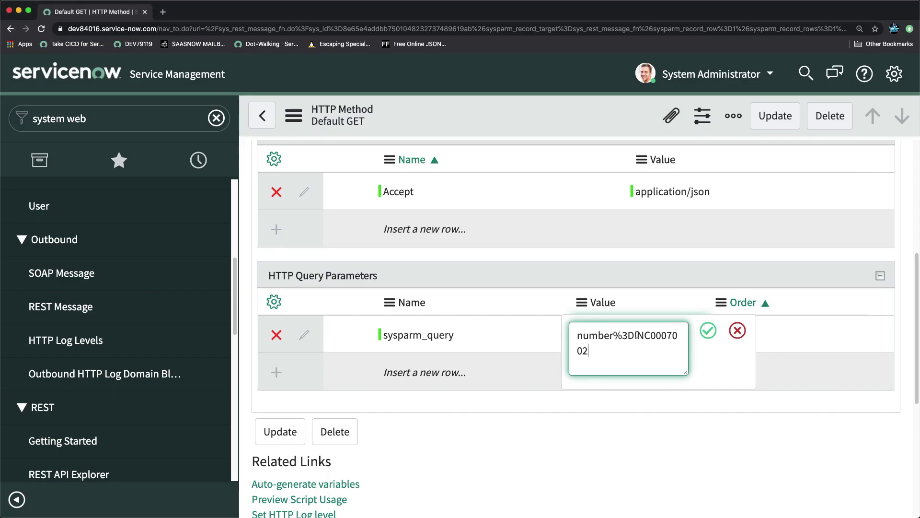
left_click(708, 330)
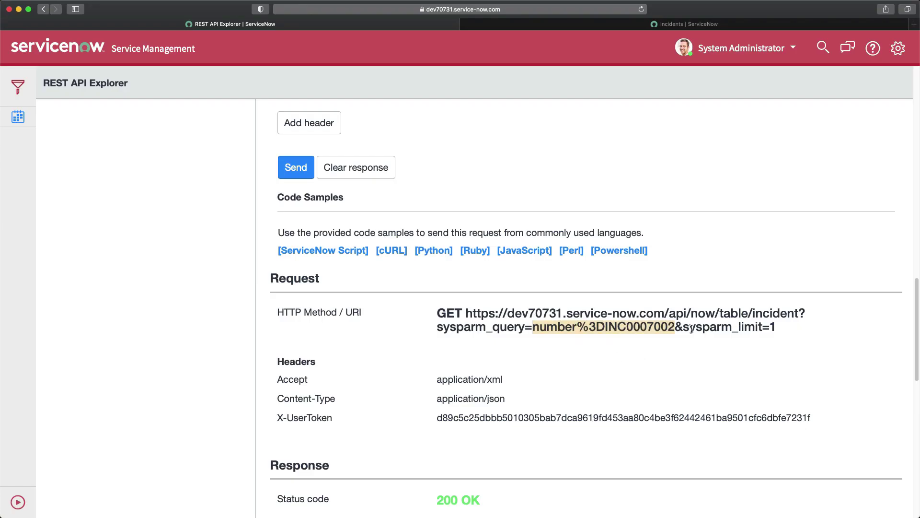
Step: Add query parameter sysparm_limit with value 10
left_click_drag(682, 327, 761, 328)
key("super+c")
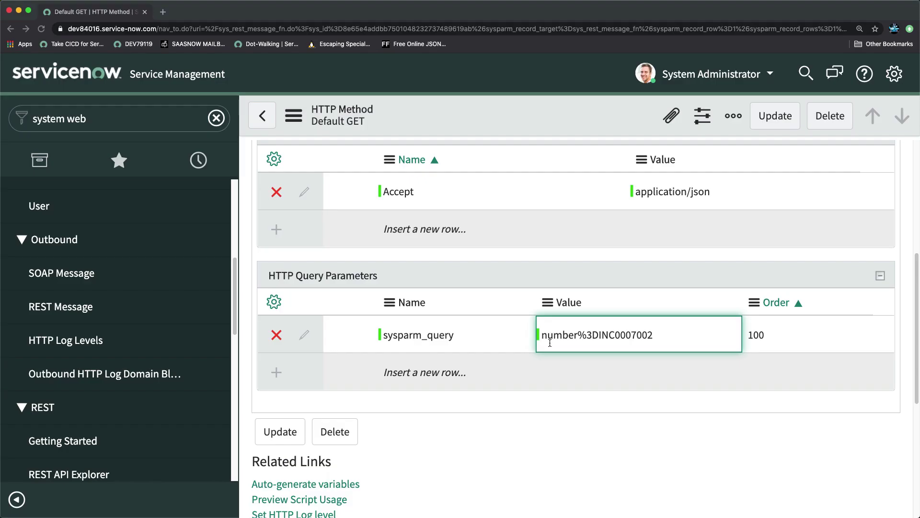
left_click(407, 372)
left_click(421, 367)
key("super+v")
left_click(522, 368)
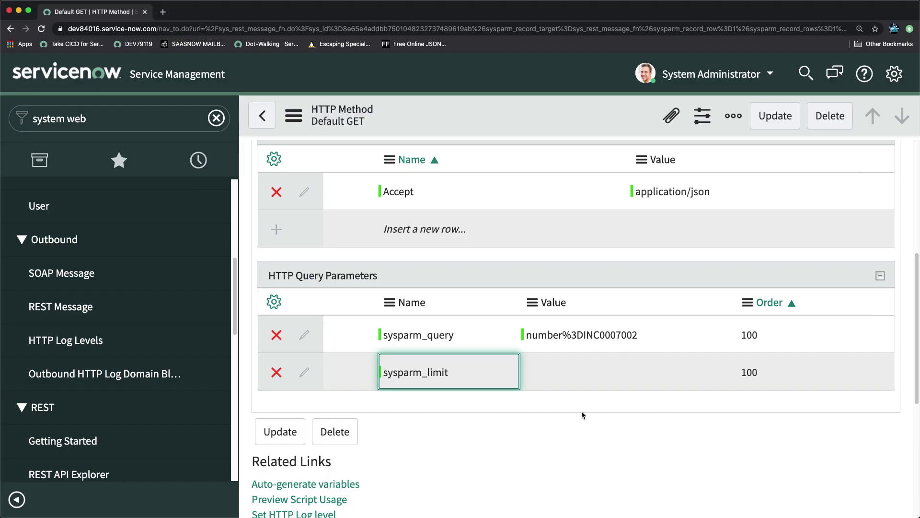
double_click(597, 371)
type("1")
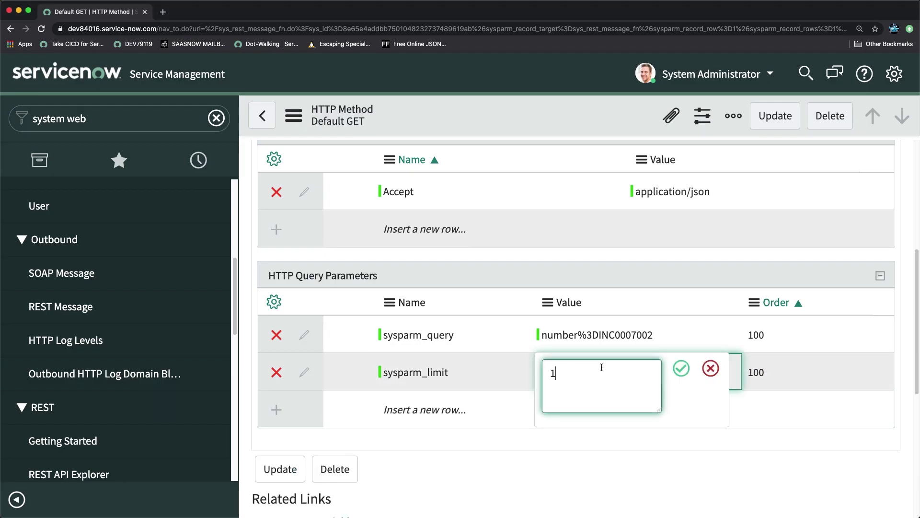
left_click(681, 370)
double_click(583, 375)
type("10")
left_click(681, 368)
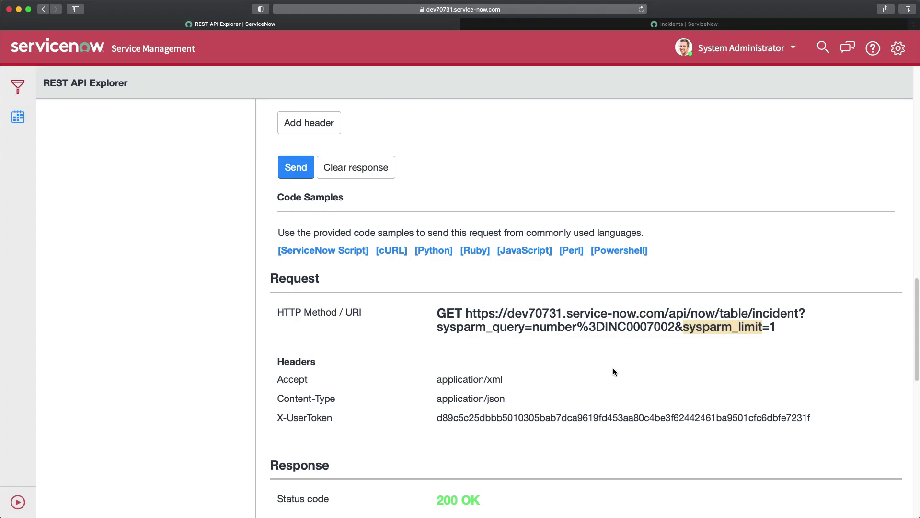
Step: Save the Default GET record from the header menu, storing sysparm_query and sysparm_limit
scroll(580, 371, "down", 12)
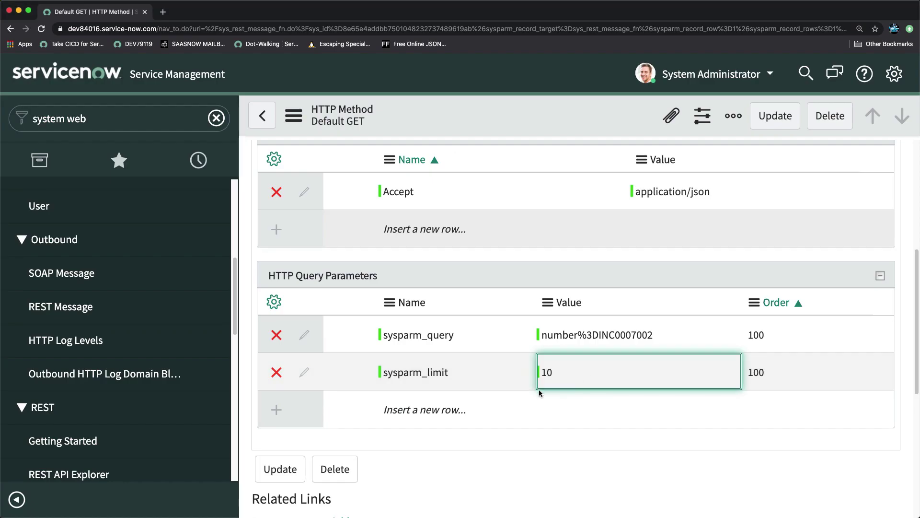
scroll(538, 389, "down", 4)
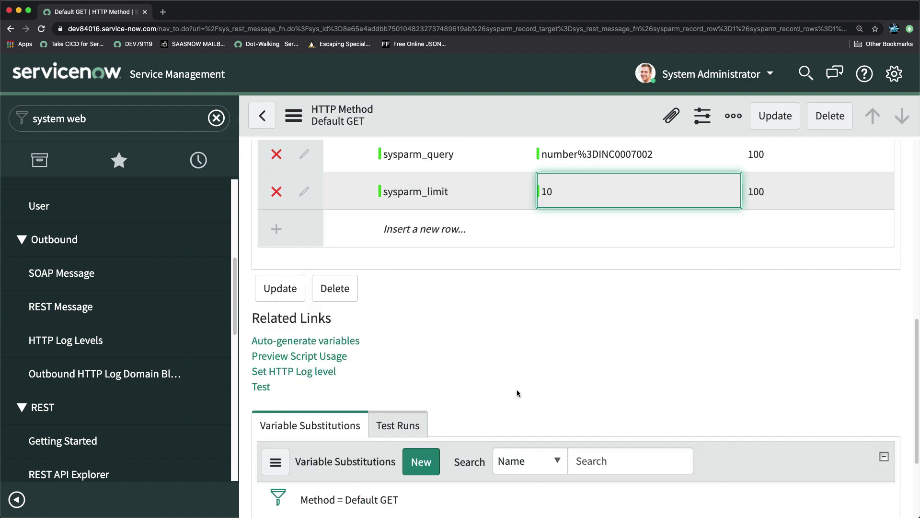
scroll(517, 389, "up", 10)
right_click(517, 115)
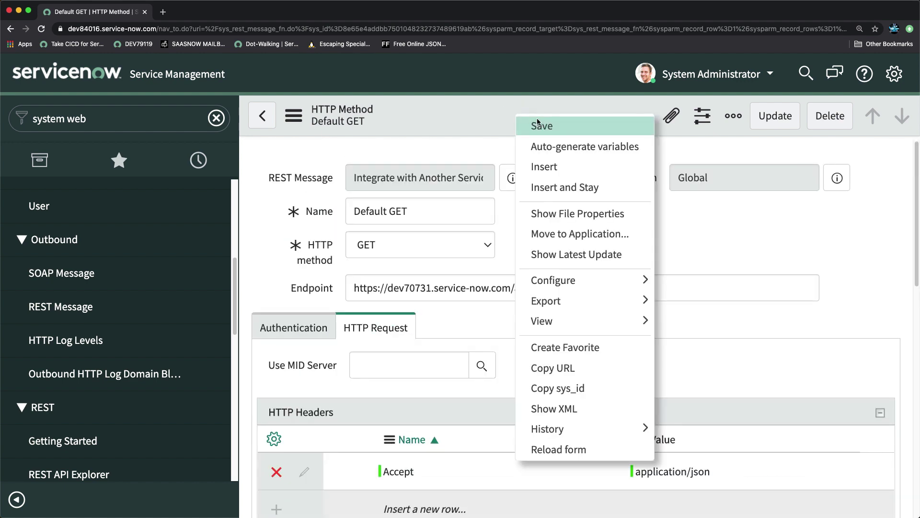
left_click(540, 124)
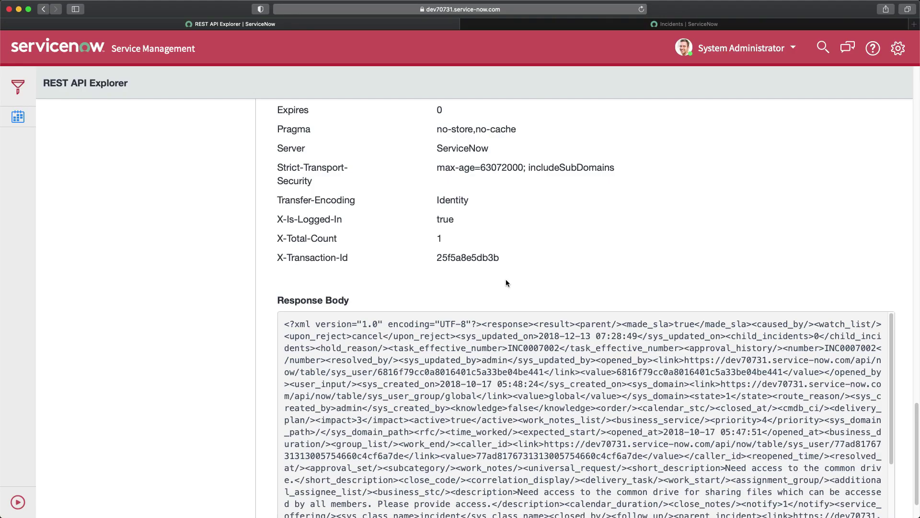
scroll(430, 372, "down", 10)
scroll(439, 366, "up", 10)
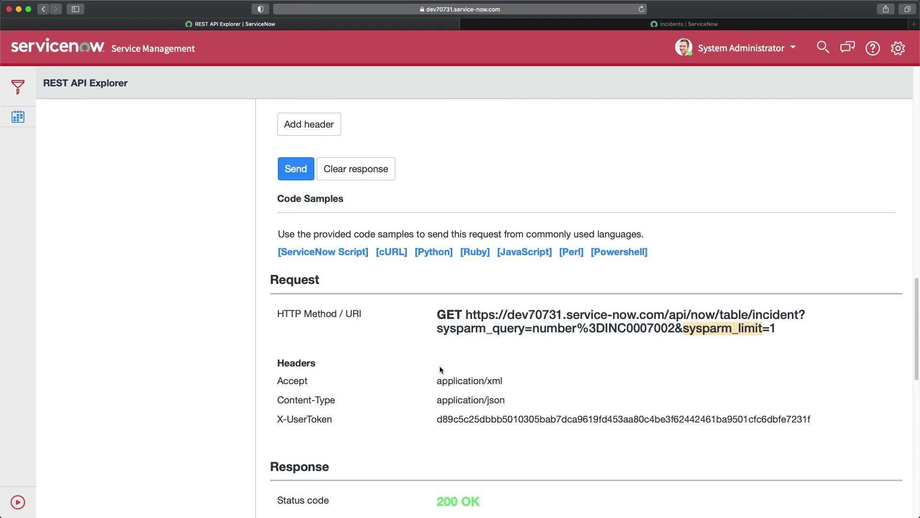
scroll(439, 366, "down", 4)
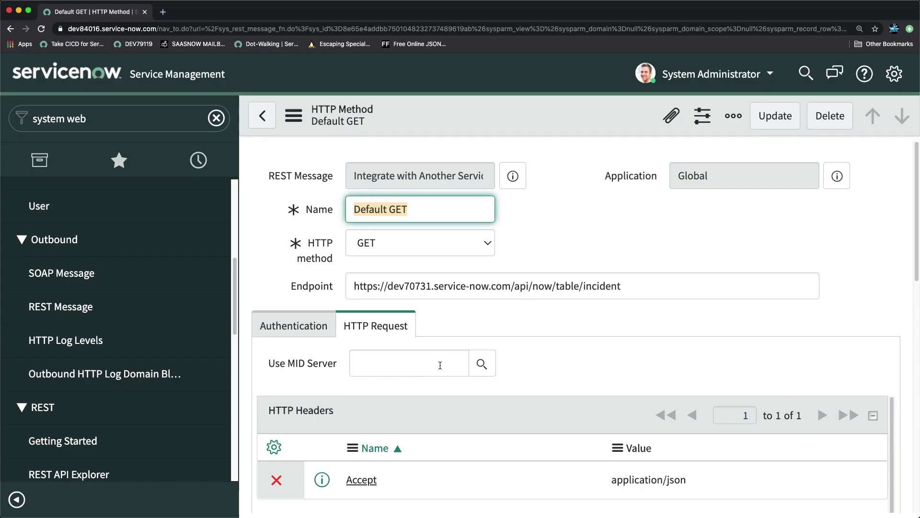
scroll(440, 365, "down", 10)
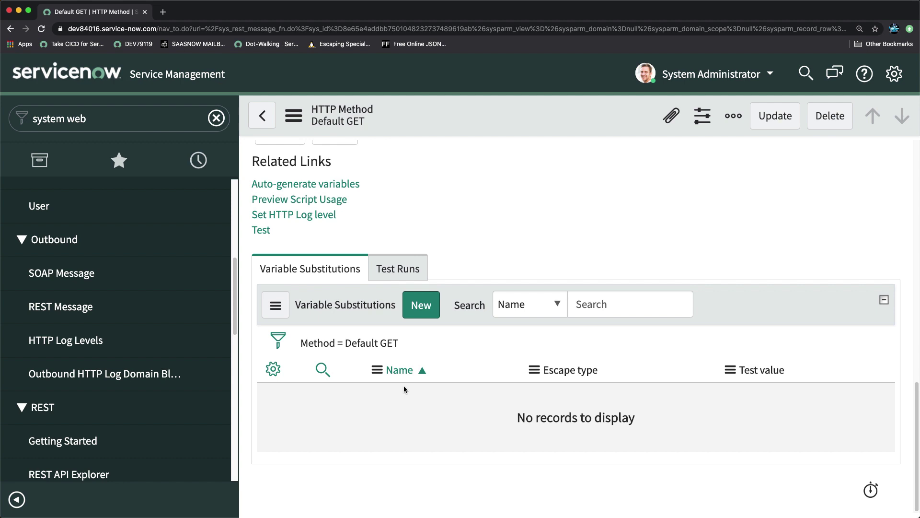
Step: Show the Default GET method's Authentication tab, inherited from the parent REST message
scroll(441, 343, "up", 3)
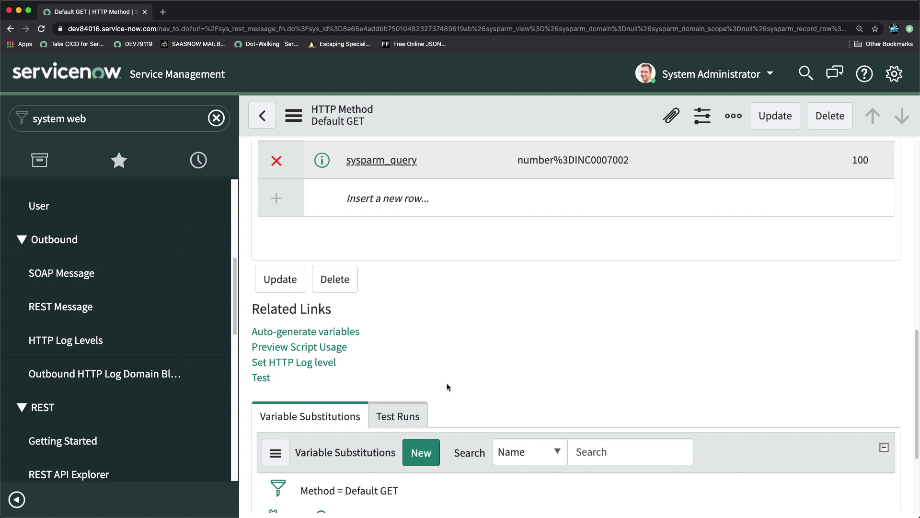
scroll(473, 399, "down", 3)
scroll(435, 330, "up", 2)
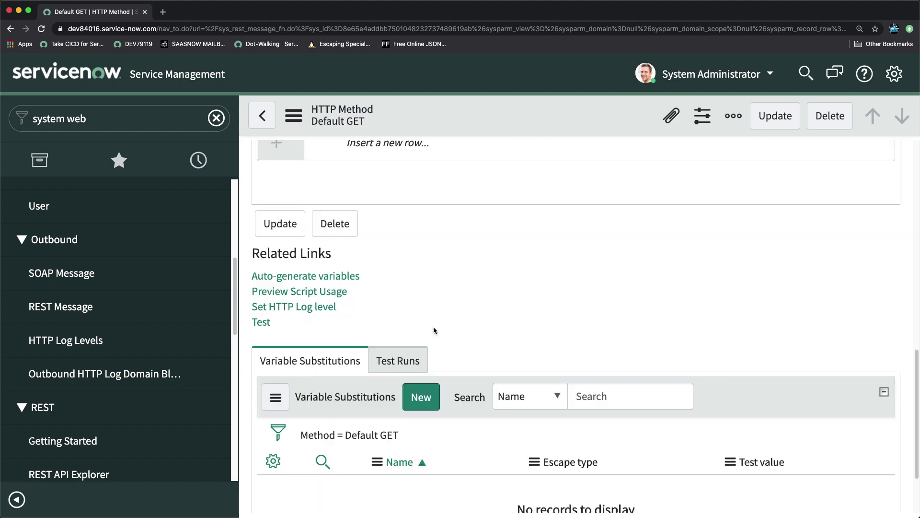
scroll(434, 330, "up", 4)
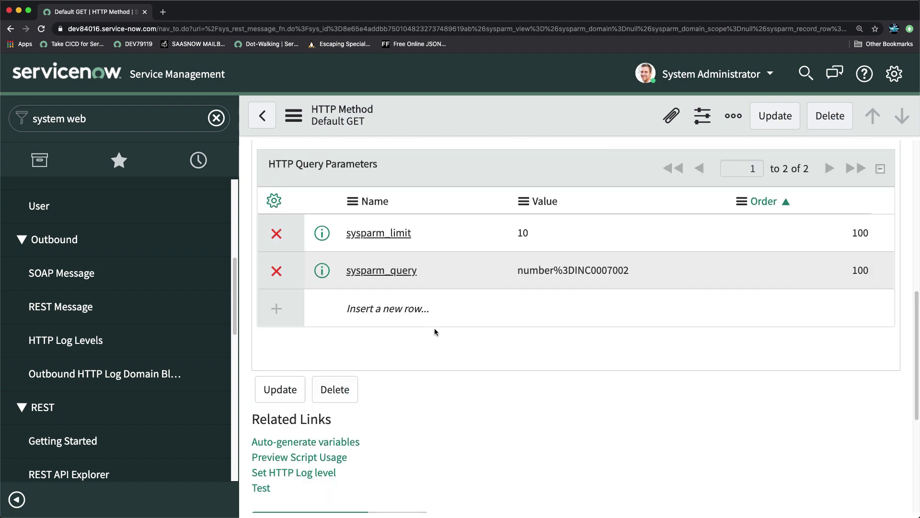
scroll(388, 300, "up", 10)
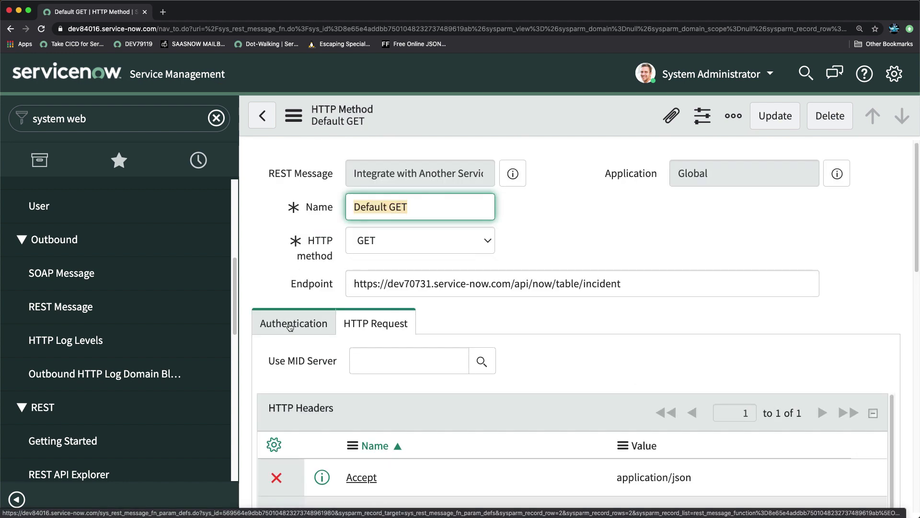
left_click(290, 326)
scroll(490, 393, "down", 4)
scroll(486, 391, "down", 4)
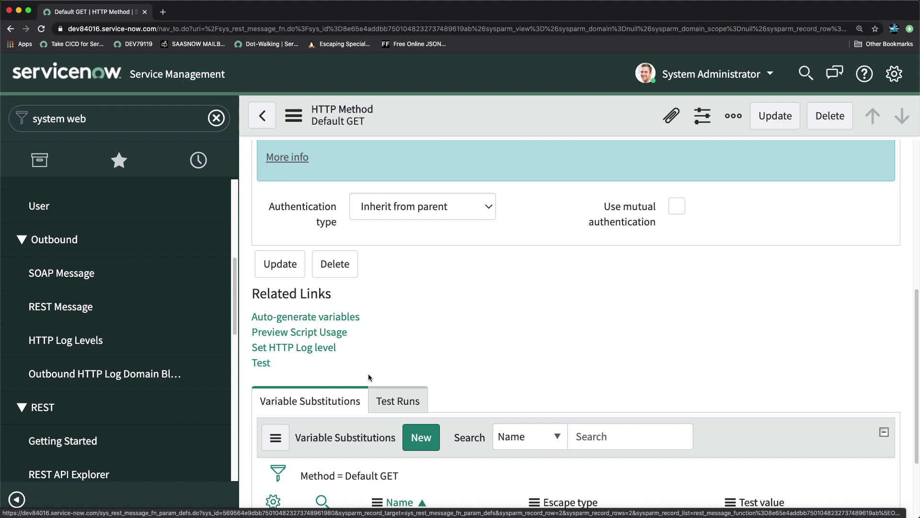
Step: Test Default GET and confirm the resulting test run shows HTTP status 200
left_click(261, 366)
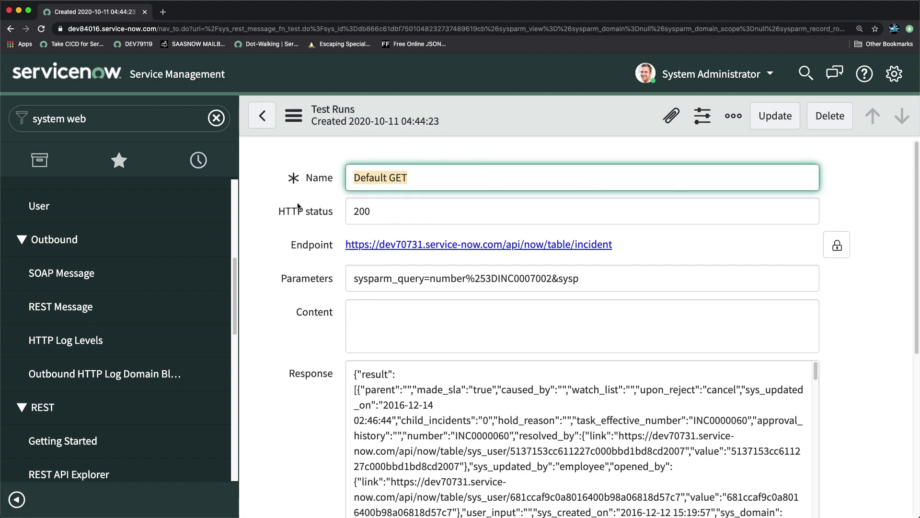
key("Tab")
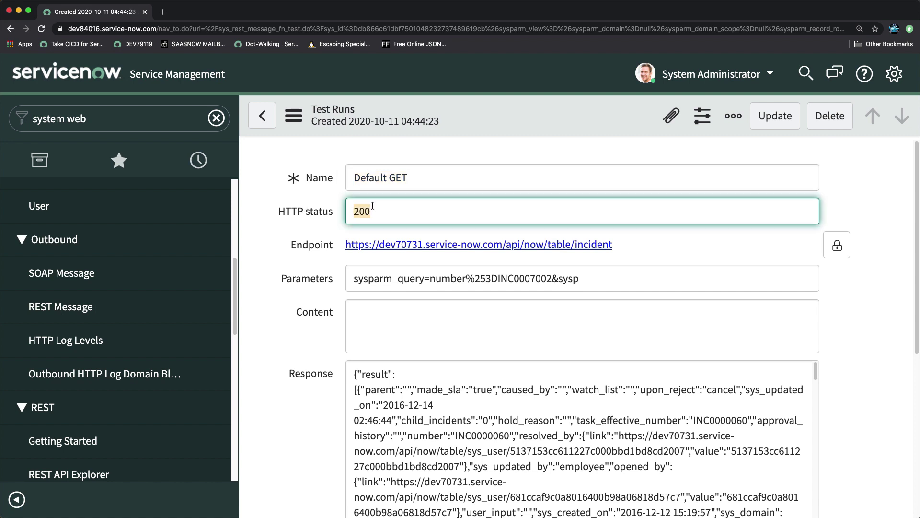
left_click_drag(402, 214, 321, 214)
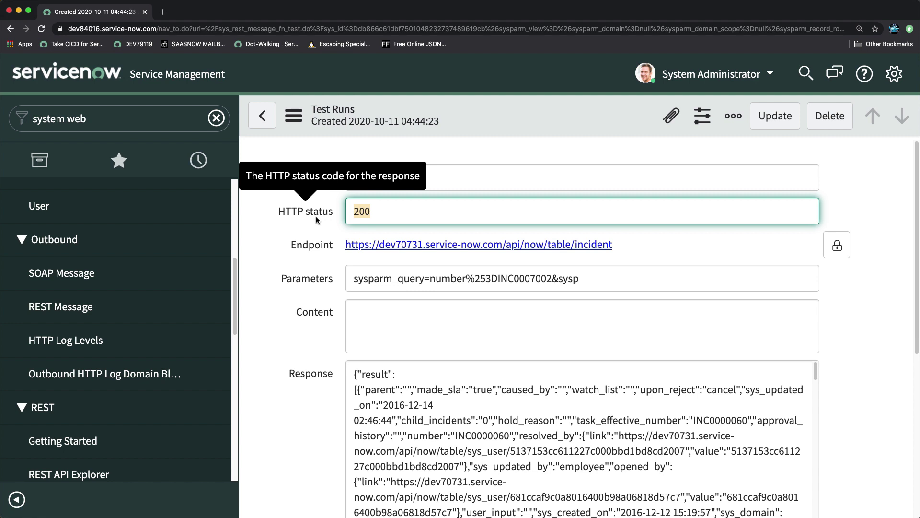
left_click(390, 212)
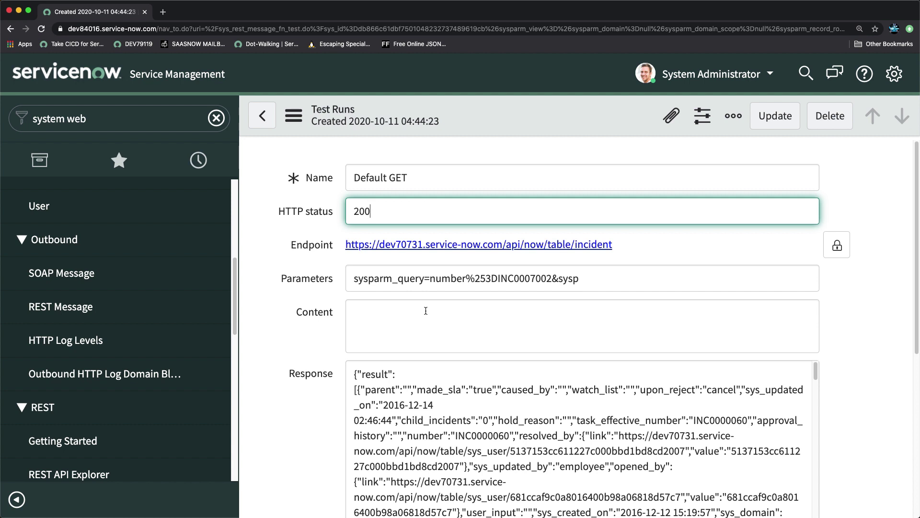
left_click(386, 195)
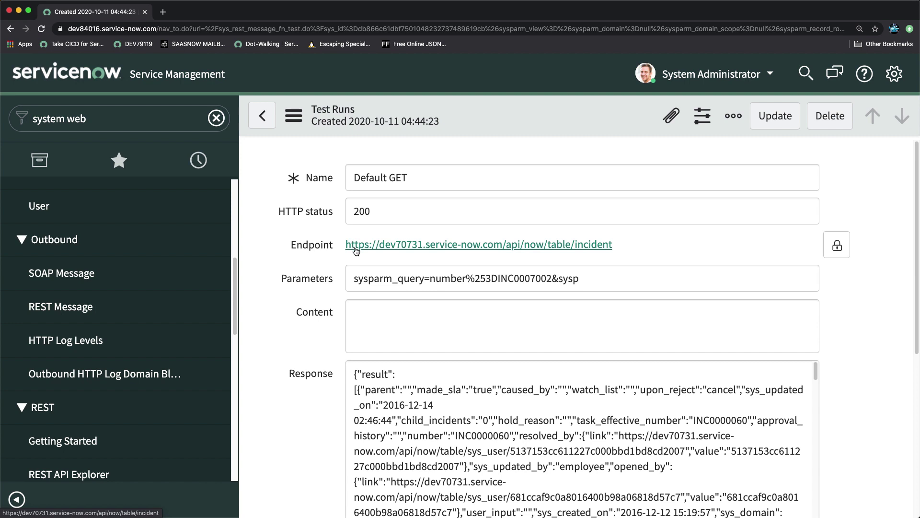
left_click(451, 212)
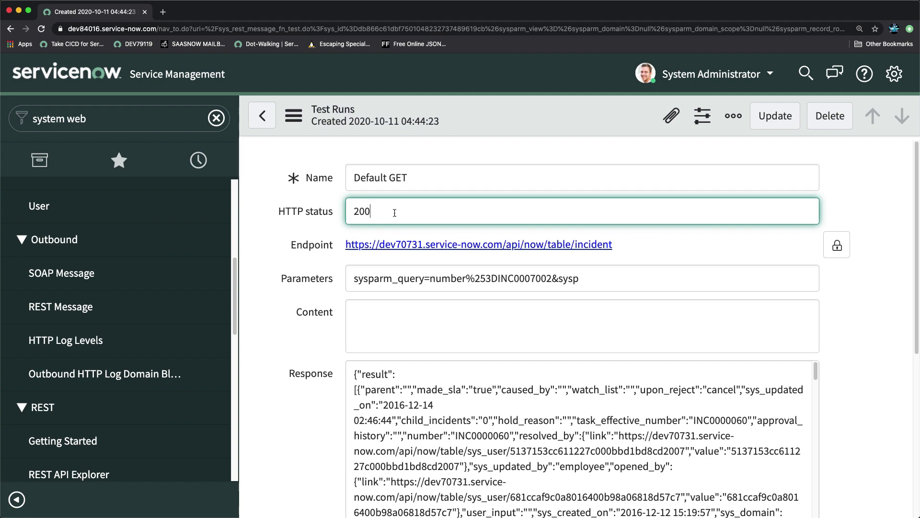
Step: Scroll through the JSON response and select the instance host name in it
scroll(431, 301, "down", 3)
scroll(465, 341, "up", 1)
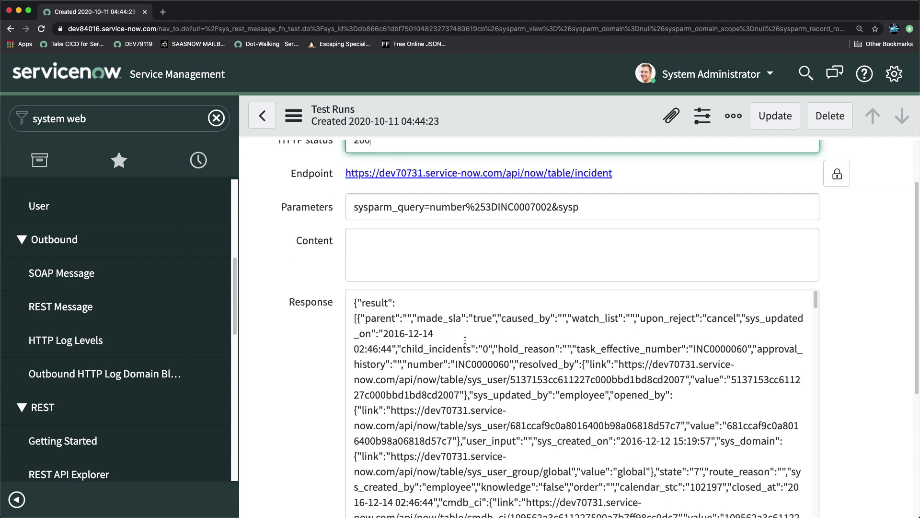
scroll(572, 379, "down", 5)
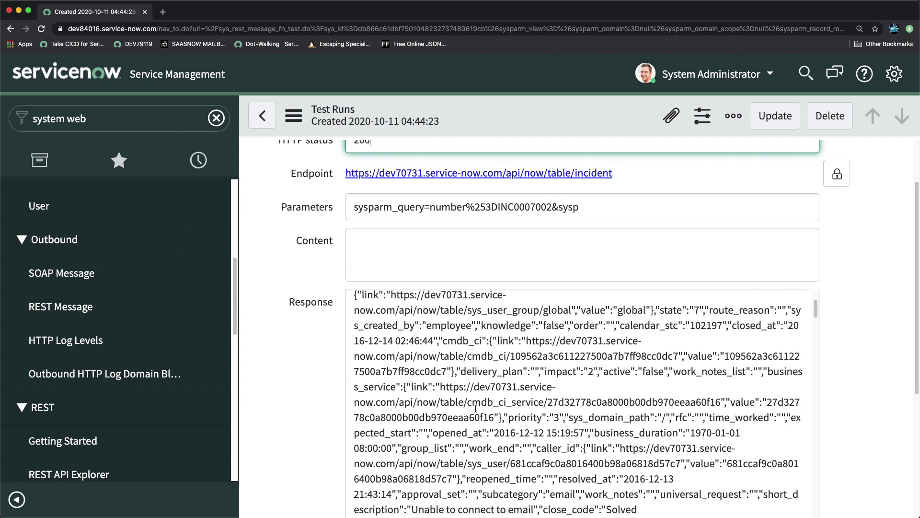
scroll(562, 389, "up", 10)
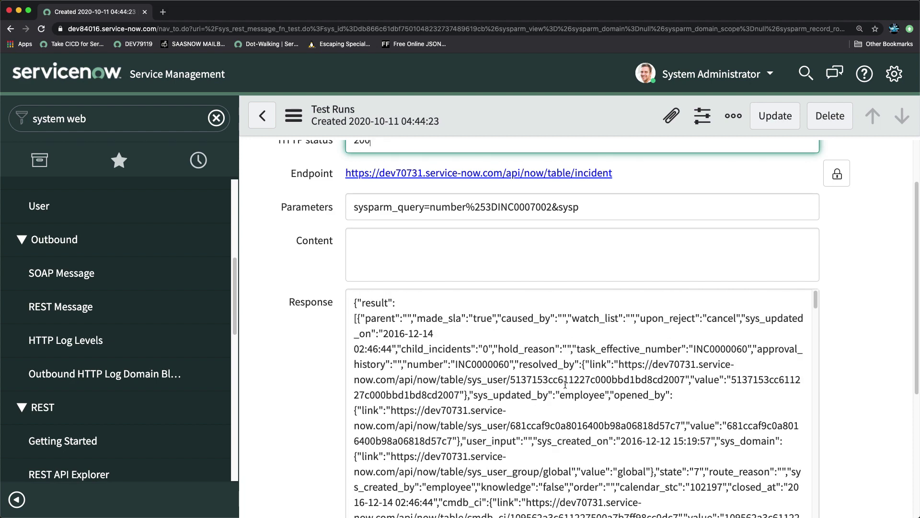
scroll(326, 388, "down", 2)
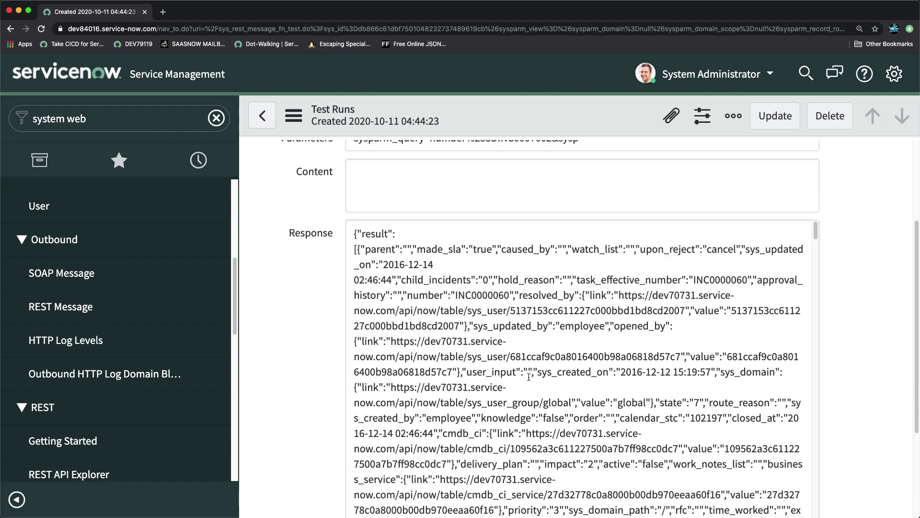
scroll(528, 378, "down", 3)
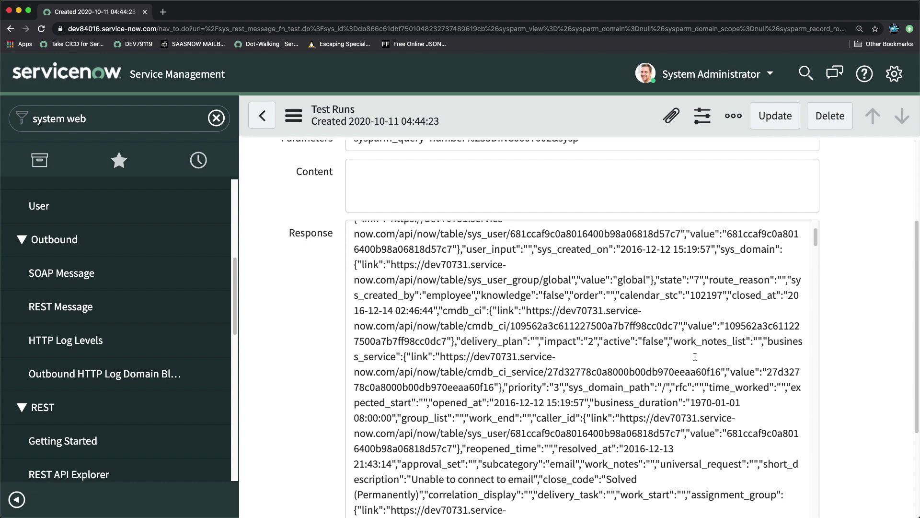
scroll(610, 366, "down", 5)
scroll(611, 366, "down", 8)
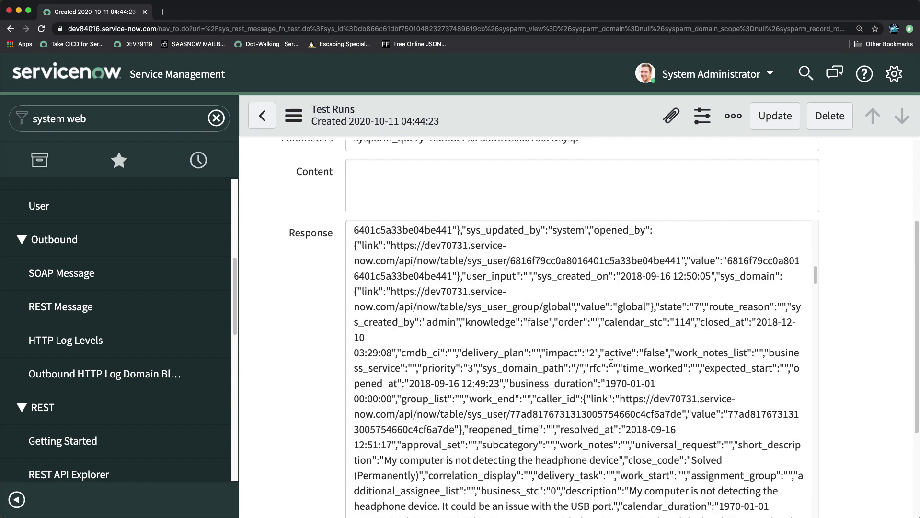
scroll(611, 361, "down", 1)
scroll(611, 360, "up", 5)
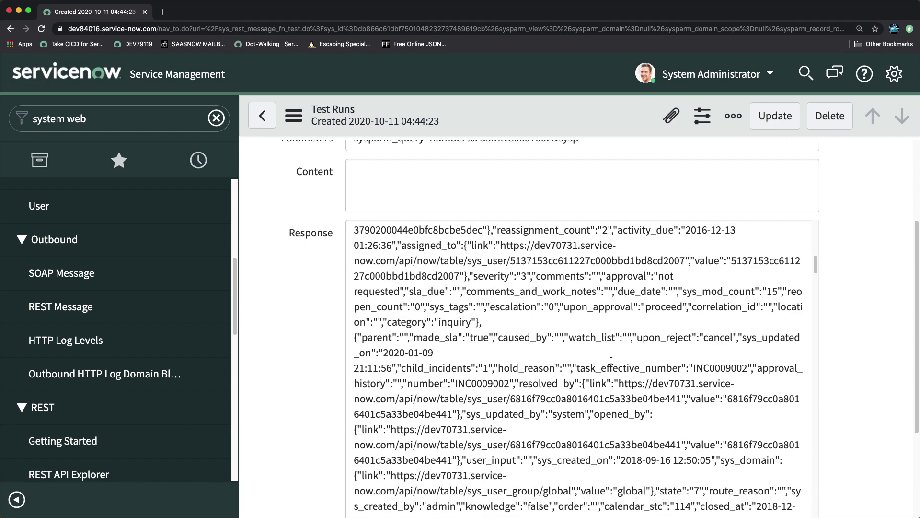
left_click_drag(535, 244, 604, 245)
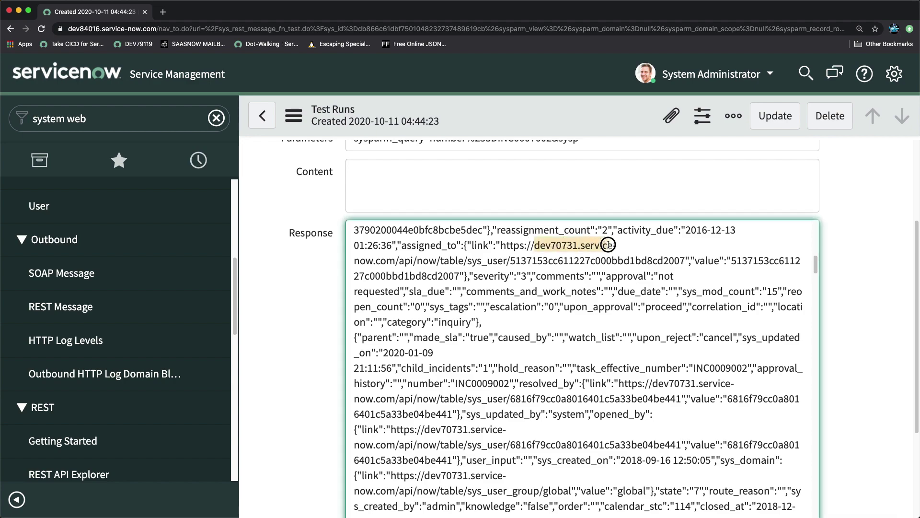
scroll(587, 386, "down", 10)
scroll(587, 386, "down", 15)
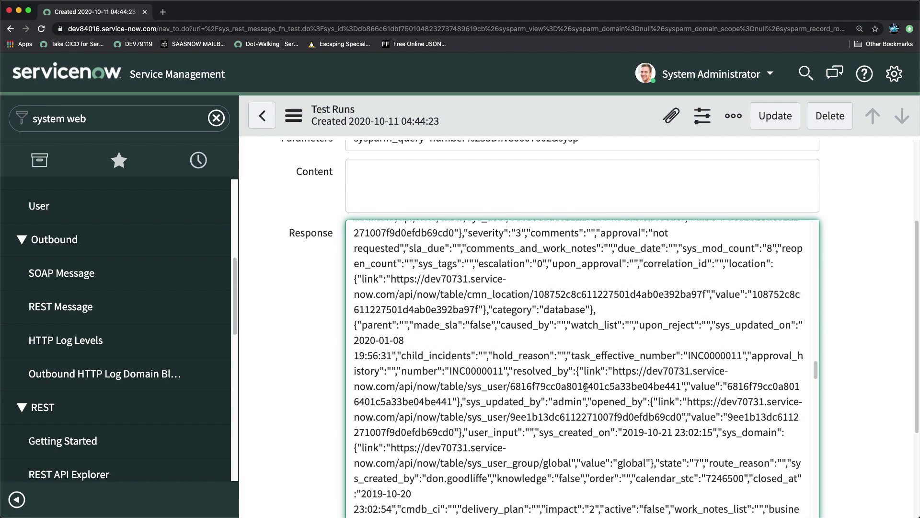
Step: Search the response for 'number' to find incidents such as INC0000060 and INC0009002
key("super+f")
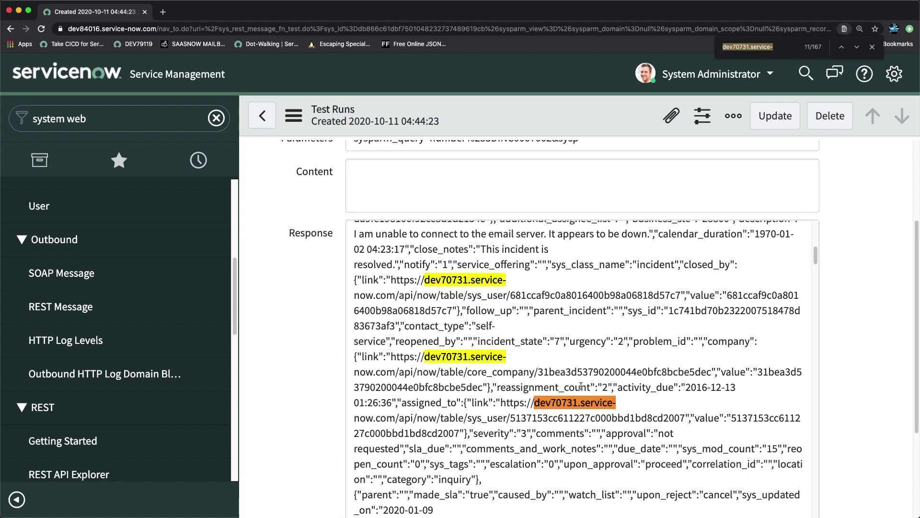
type("number")
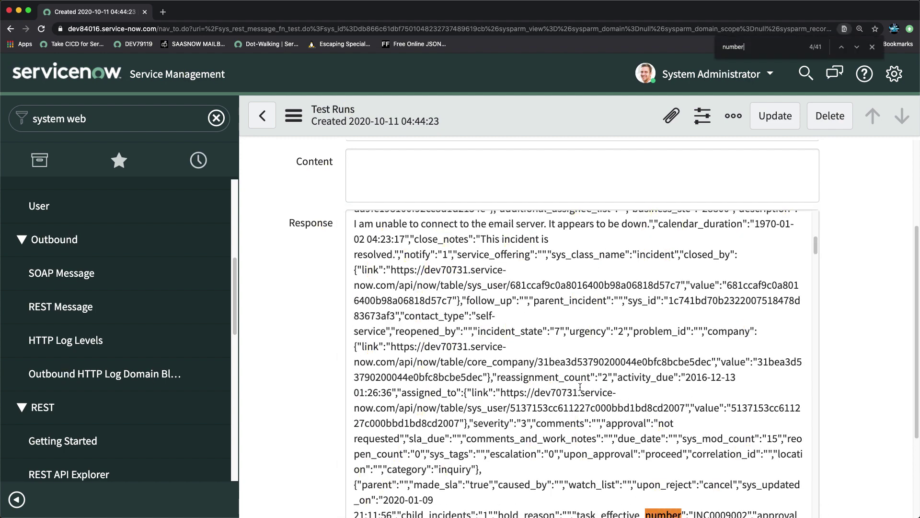
scroll(580, 386, "down", 3)
left_click(737, 399)
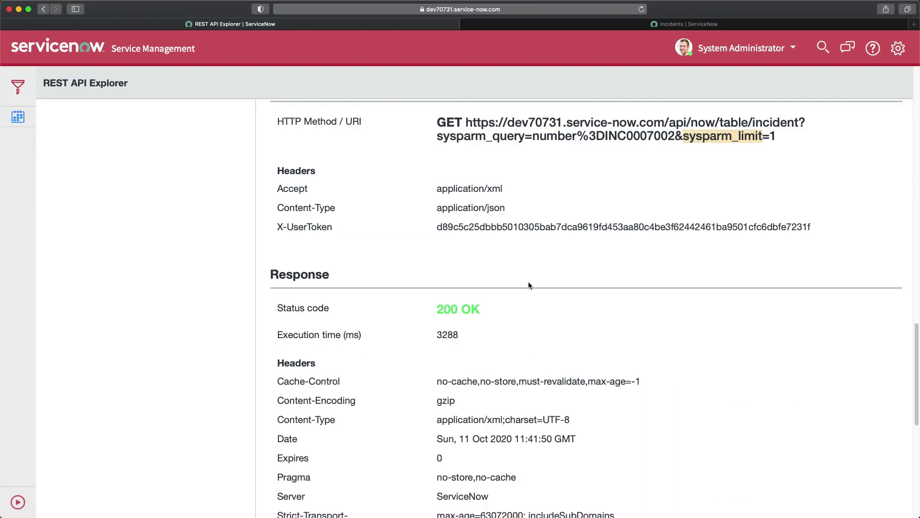
scroll(525, 284, "up", 5)
scroll(525, 284, "down", 12)
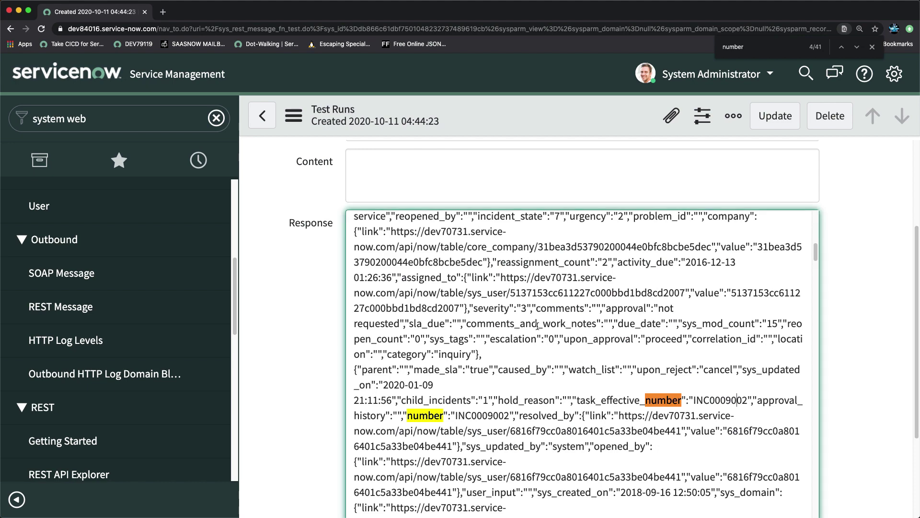
scroll(537, 326, "up", 10)
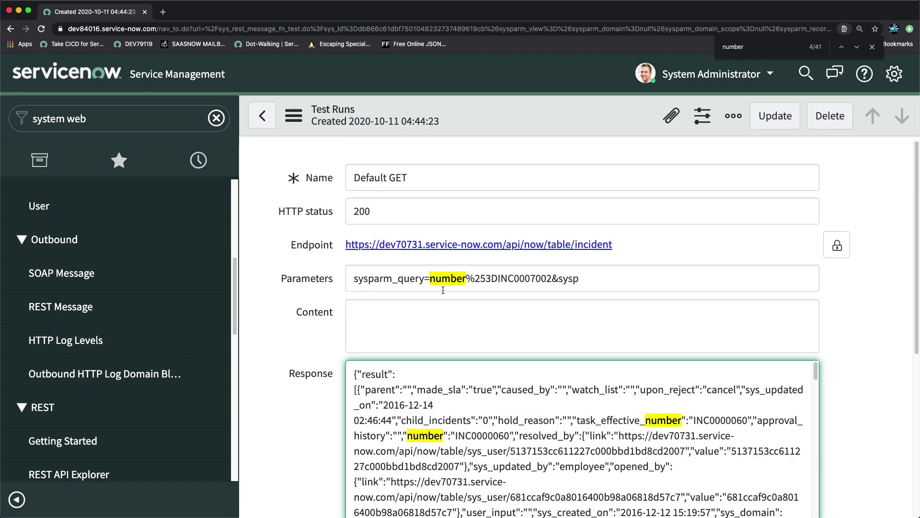
Step: Return to the Default GET method and display its HTTP Request headers
left_click(264, 117)
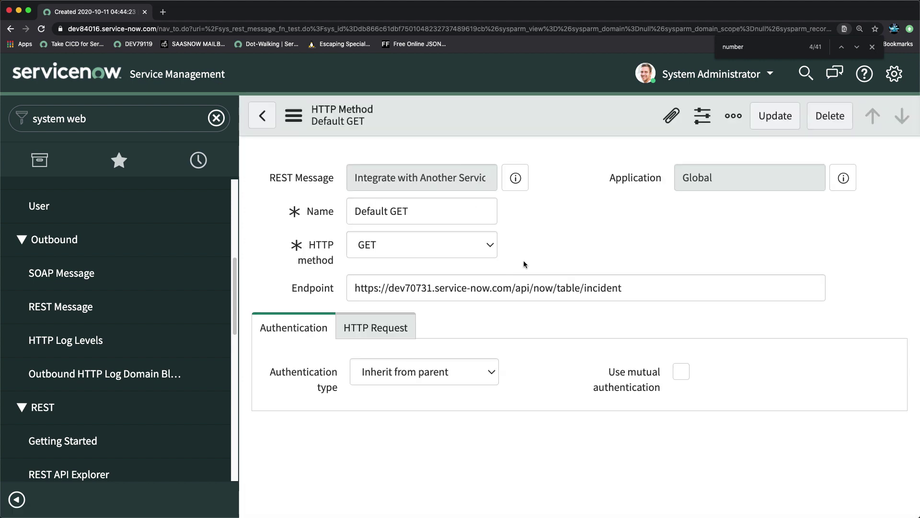
scroll(613, 285, "down", 5)
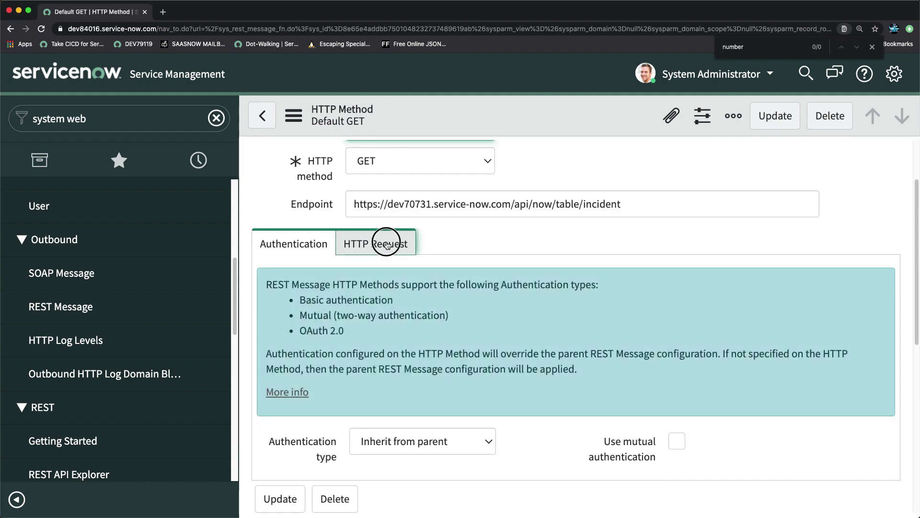
left_click(375, 244)
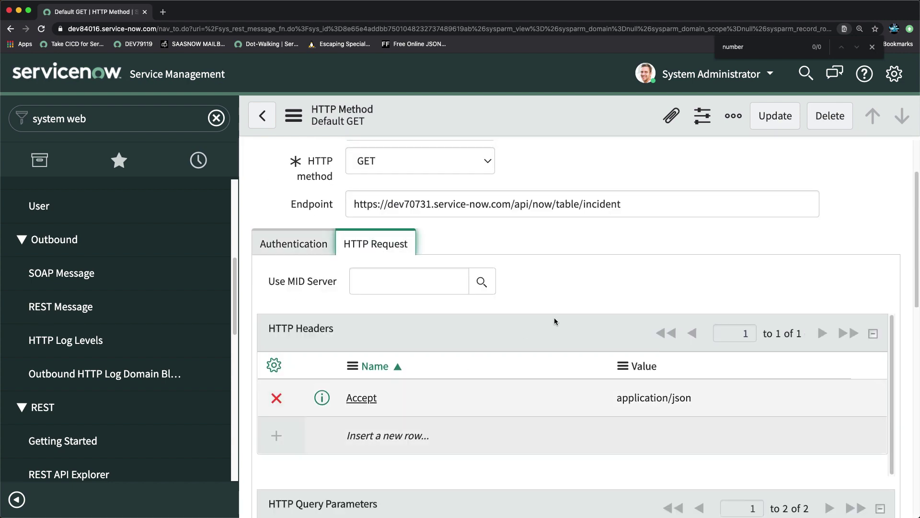
scroll(530, 394, "down", 8)
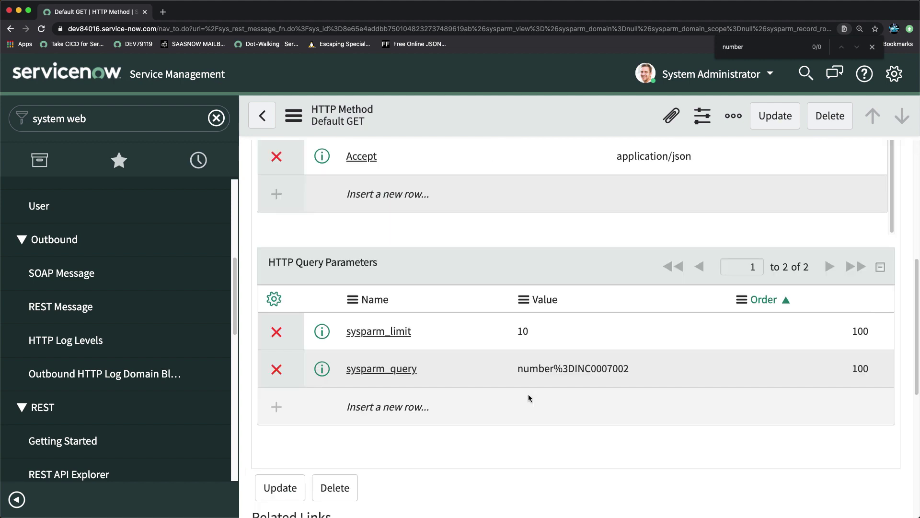
scroll(527, 395, "up", 2)
scroll(452, 369, "up", 3)
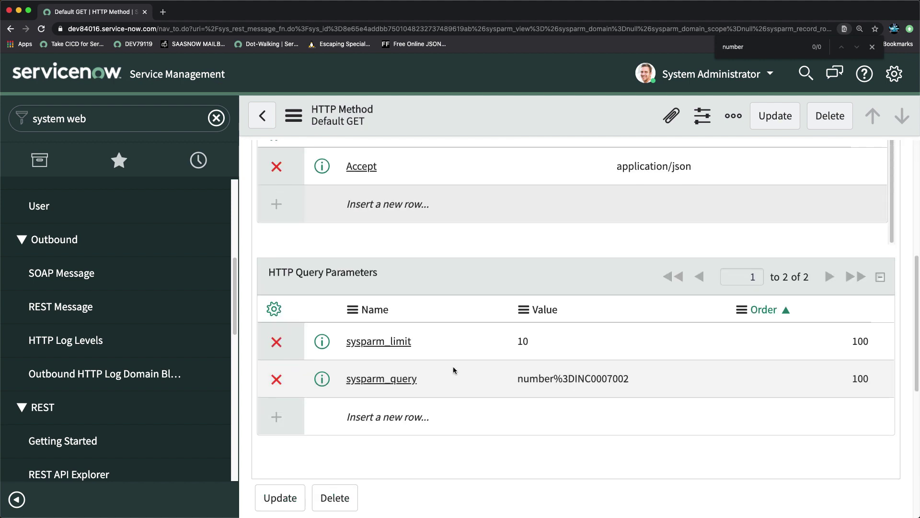
Step: Change the Accept header value to application/xml and save the method
double_click(691, 290)
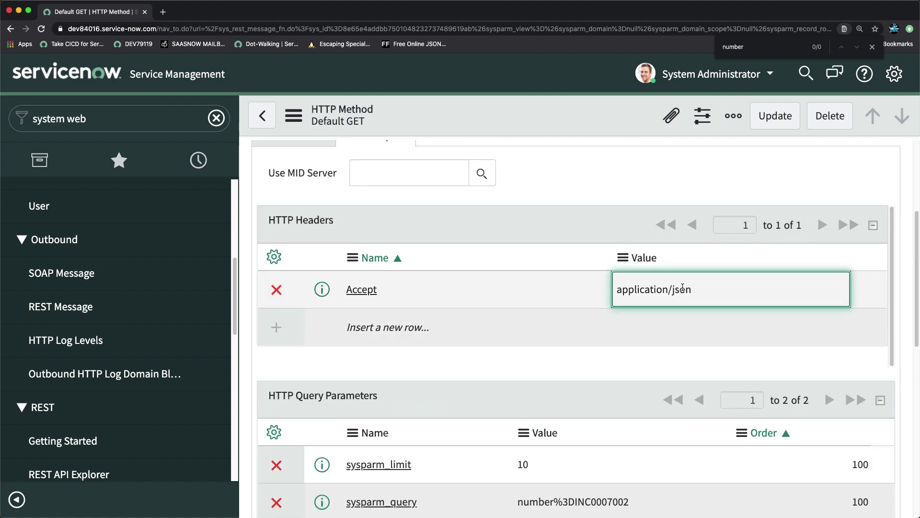
double_click(842, 300)
key("BackSpace")
key("BackSpace")
key("BackSpace")
key("BackSpace")
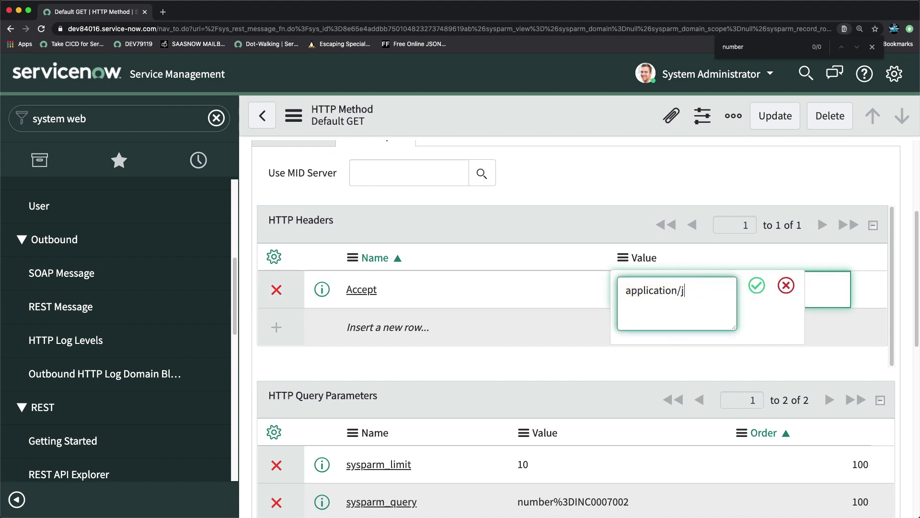
type("xml")
left_click(755, 285)
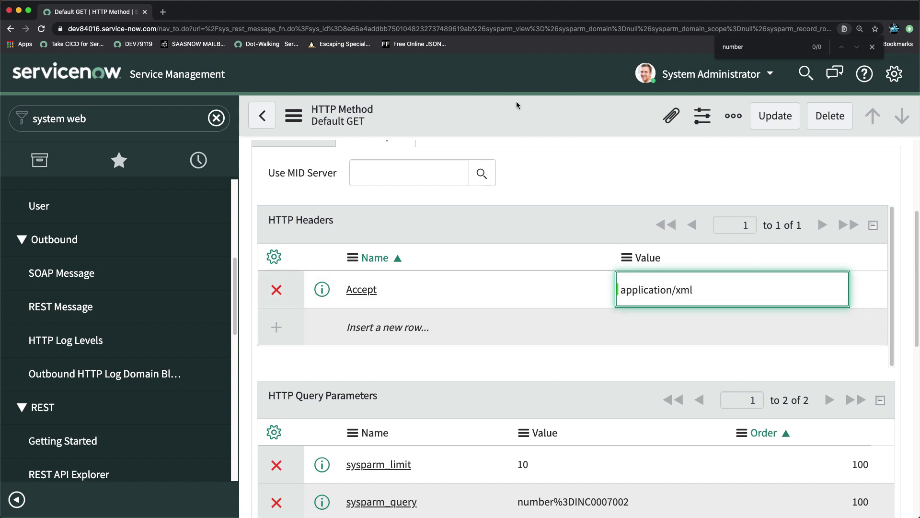
right_click(509, 116)
left_click(527, 128)
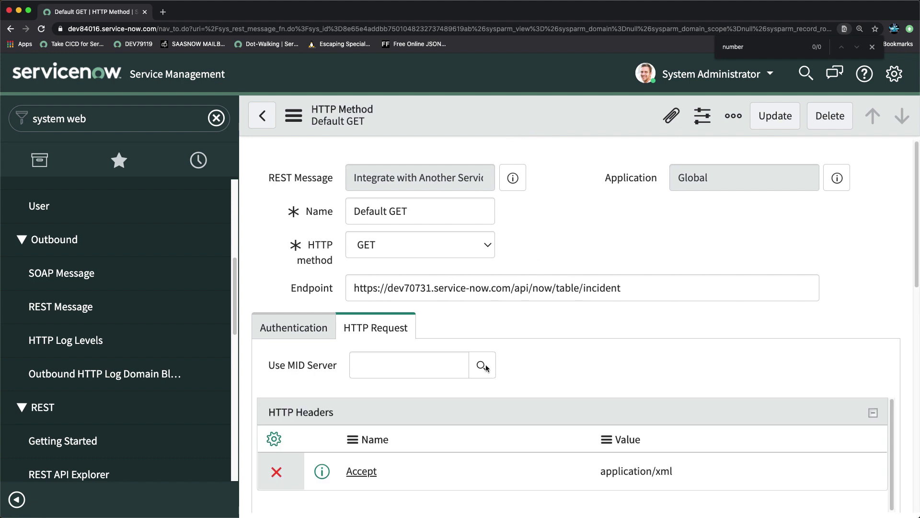
scroll(492, 350, "down", 10)
scroll(287, 318, "up", 2)
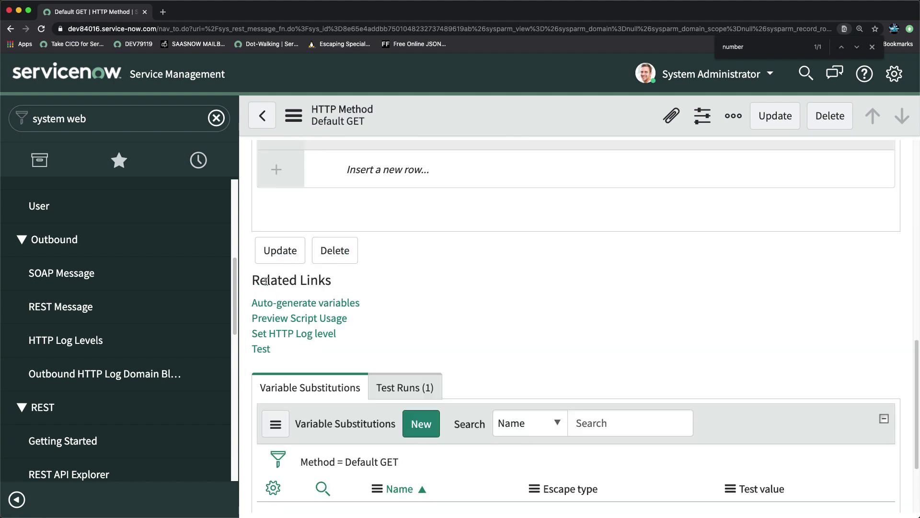
Step: Test Default GET again and confirm the new test run shows HTTP status 200
left_click(262, 348)
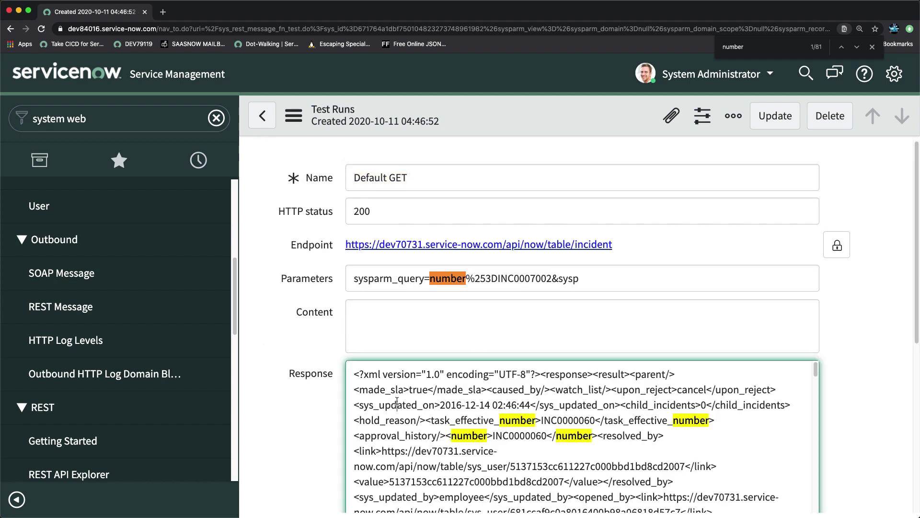
scroll(418, 389, "down", 2)
scroll(418, 389, "down", 2)
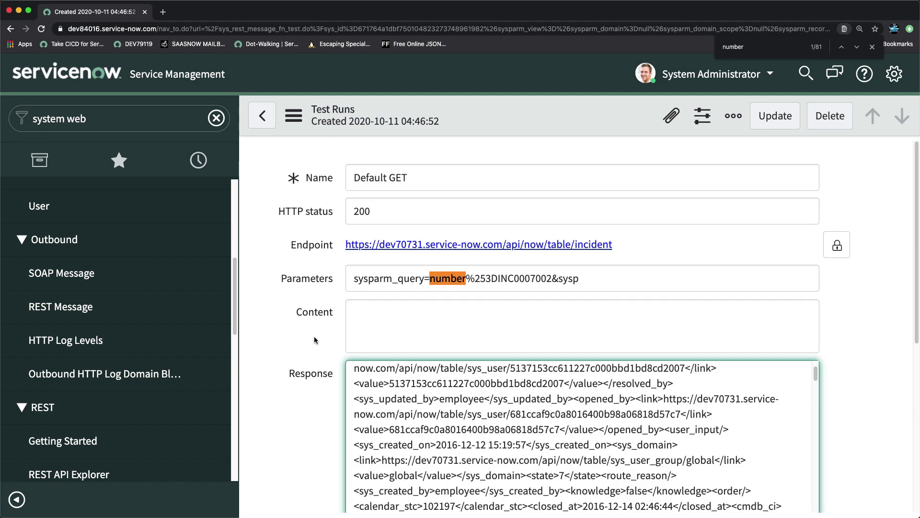
left_click(421, 178)
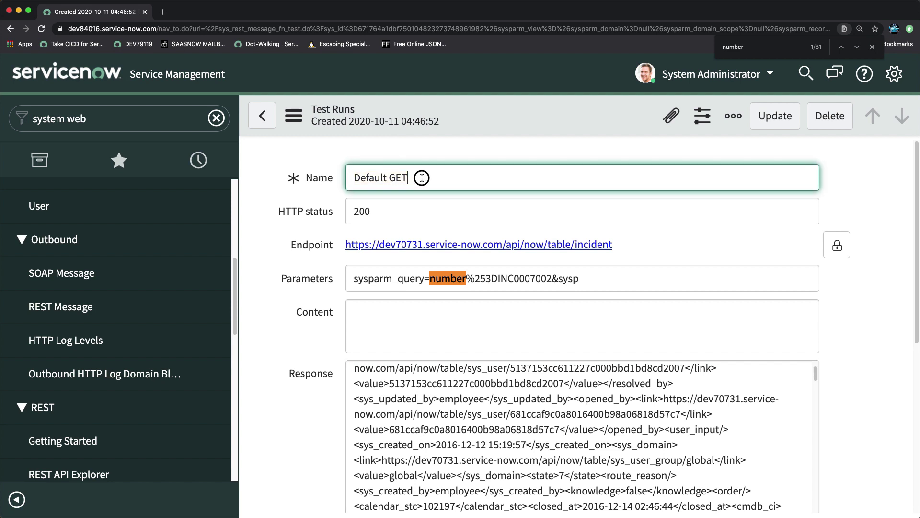
left_click(300, 177)
left_click(377, 211)
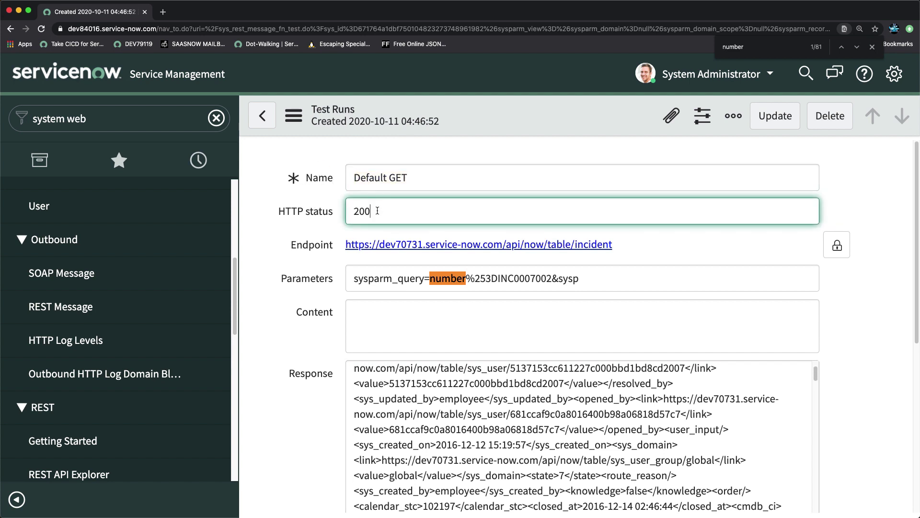
Step: Review the test run's request parameters, empty request content and XML response body
left_click(312, 283)
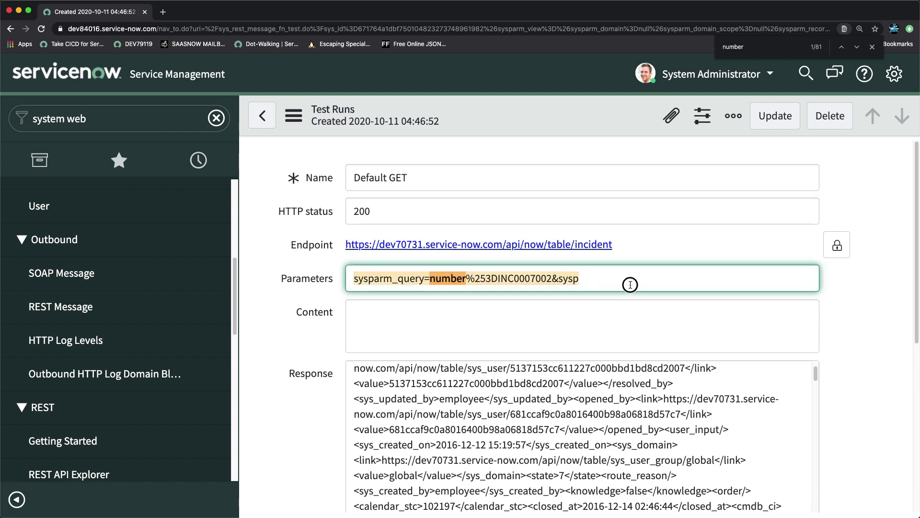
left_click(299, 324)
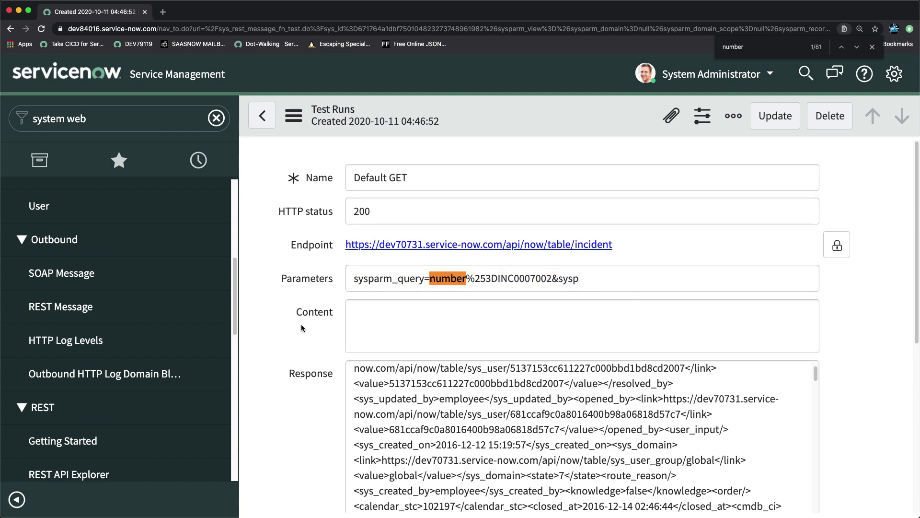
left_click(368, 315)
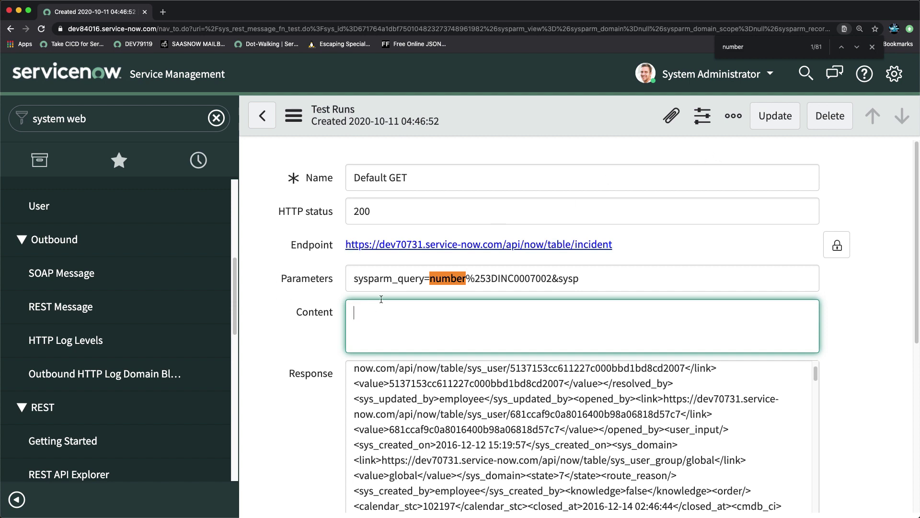
scroll(374, 294, "down", 1)
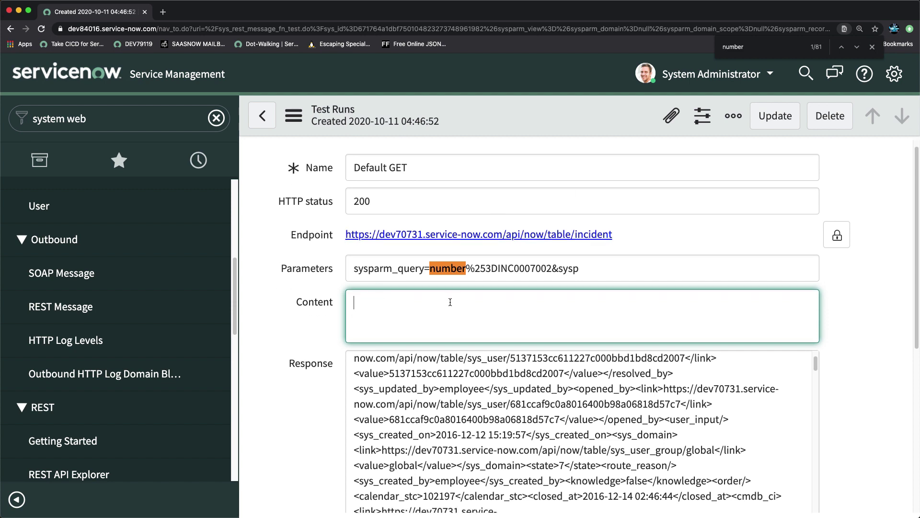
scroll(450, 302, "down", 8)
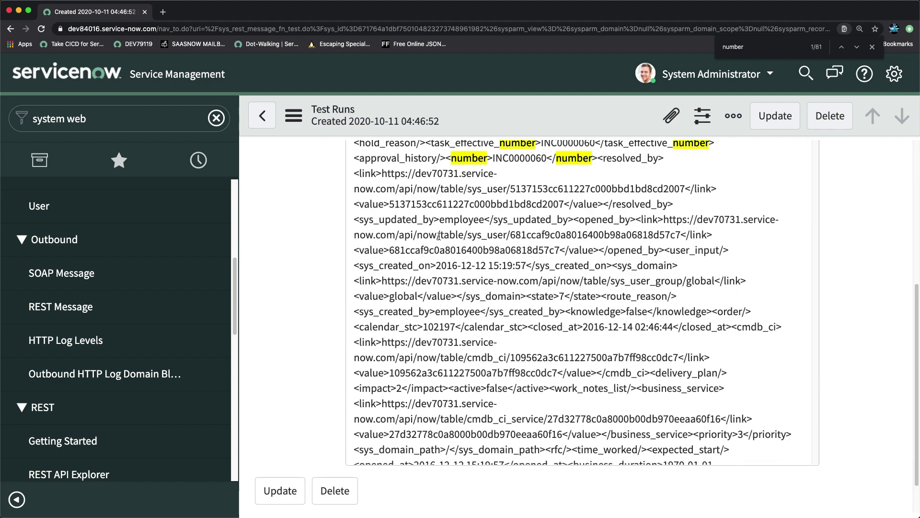
scroll(452, 350, "up", 3)
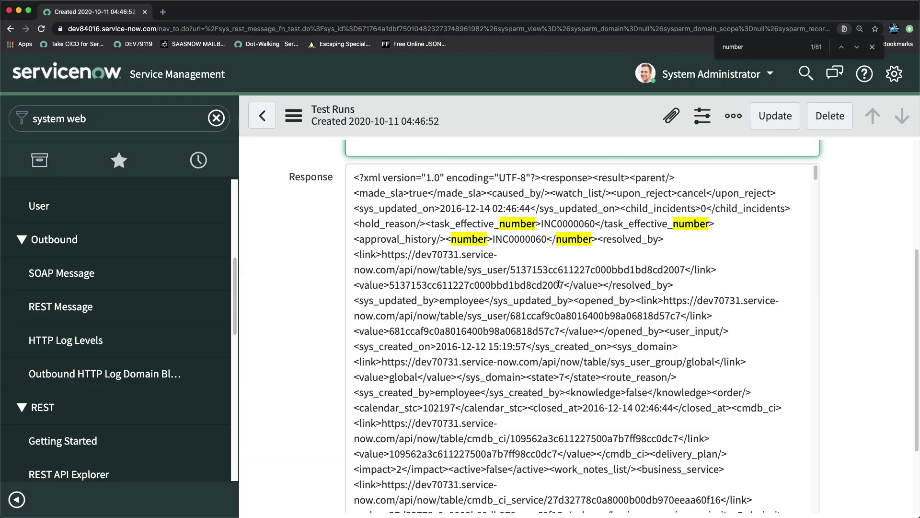
scroll(558, 284, "down", 6)
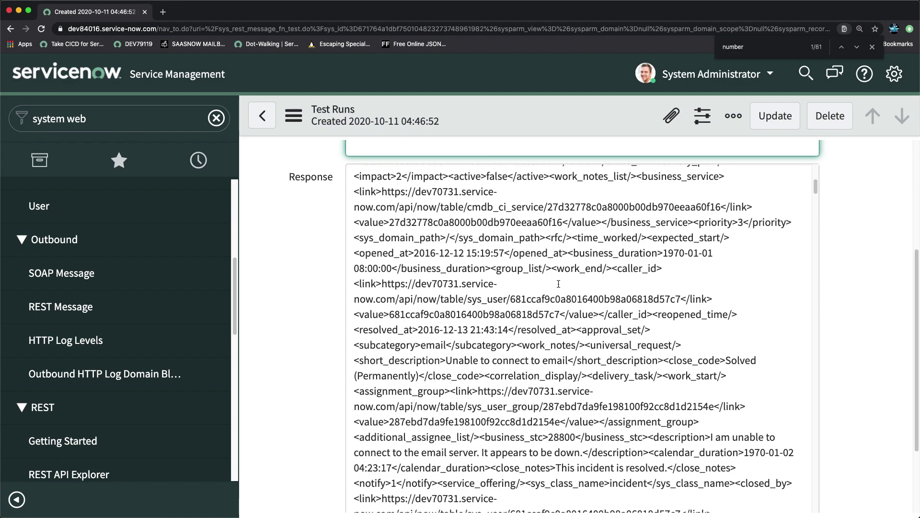